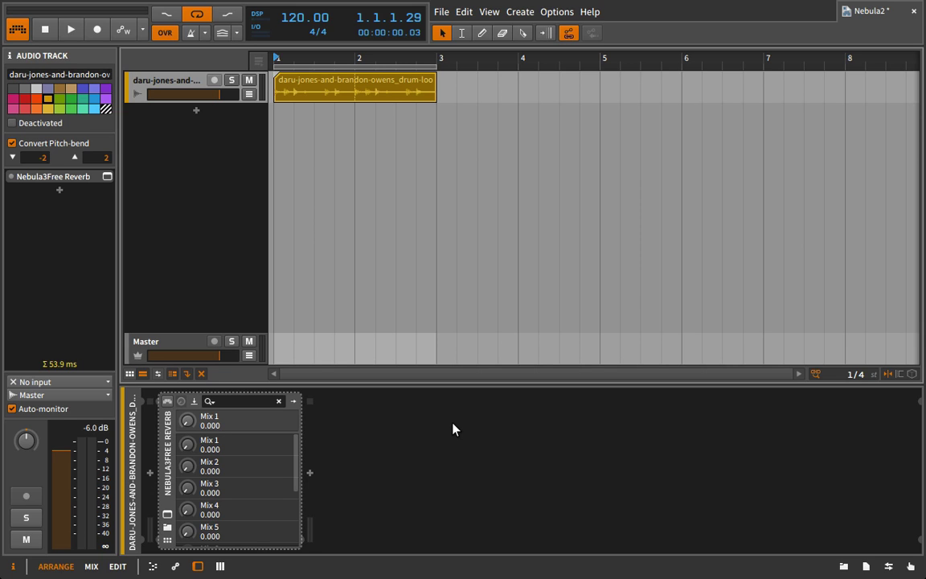
# Step: Play the drum loop briefly, then stop it
pyautogui.press('space')
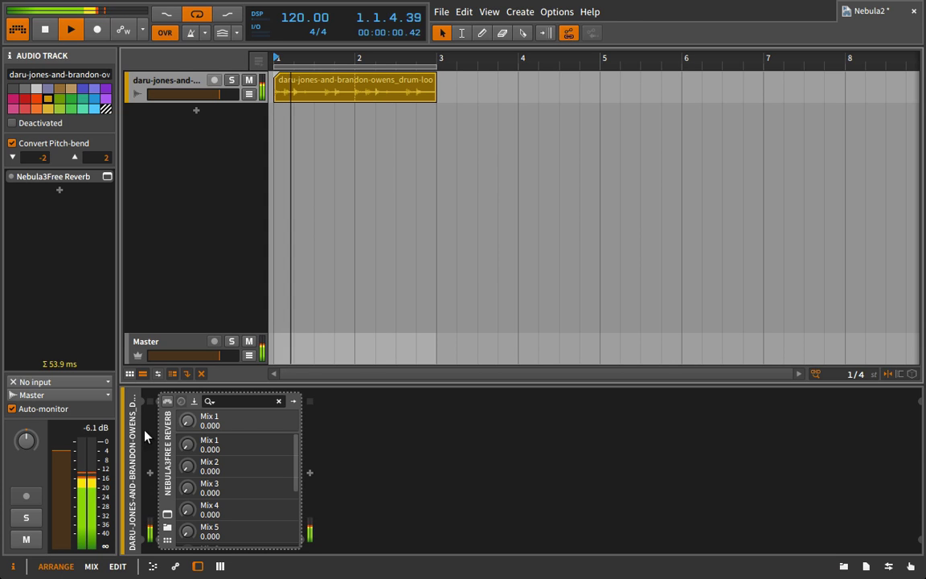
pyautogui.press('space')
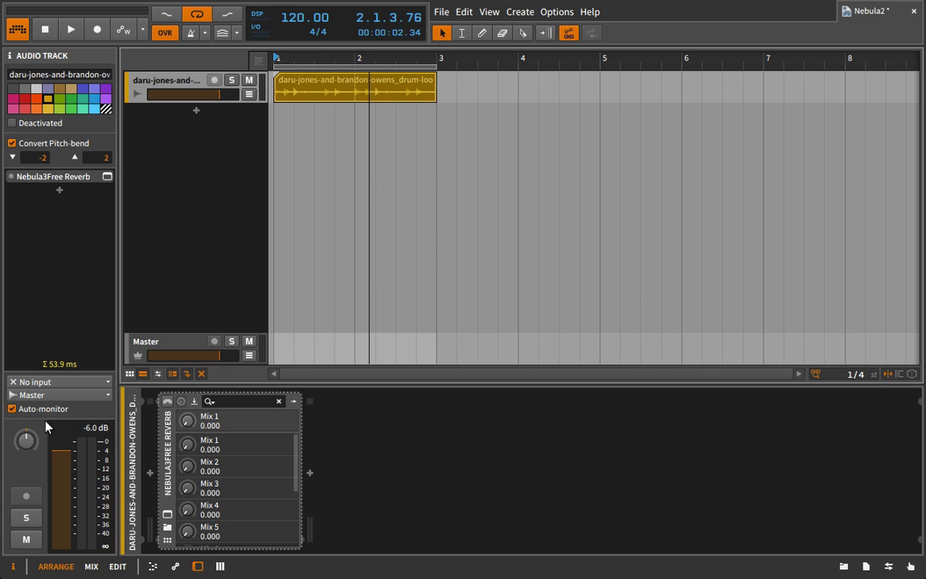
pyautogui.click(166, 401)
pyautogui.click(166, 513)
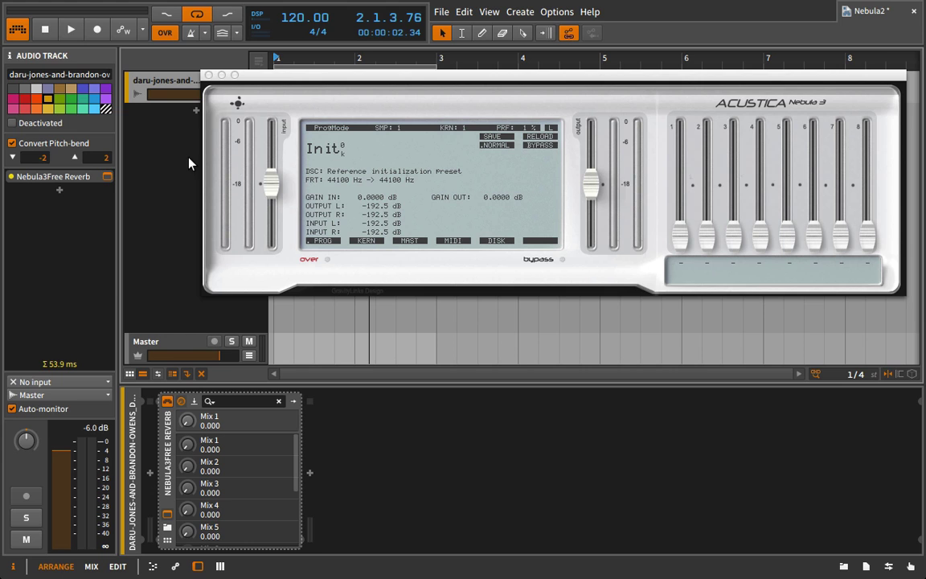
# Step: Close the Nebula3 window and play the loop twice to check the track meter level
pyautogui.click(208, 75)
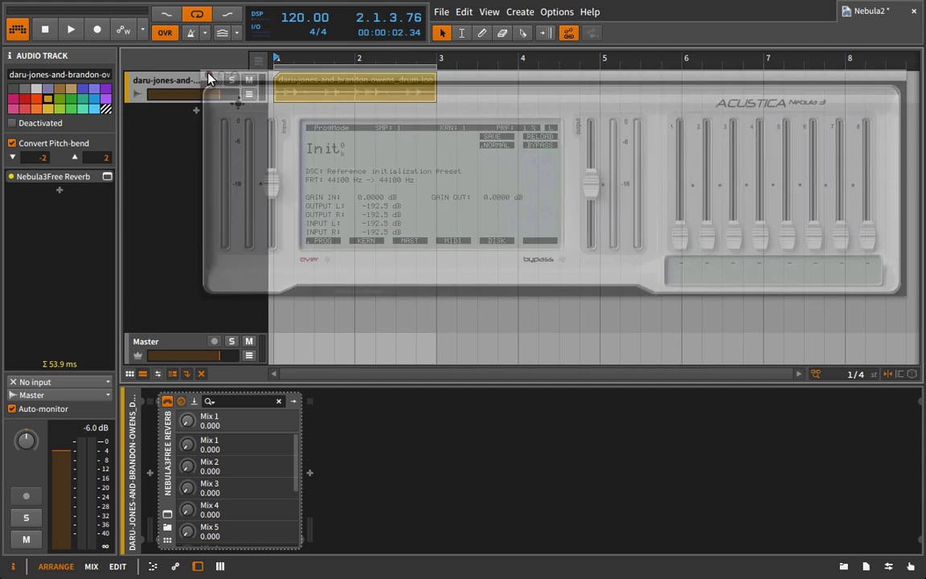
pyautogui.press('space')
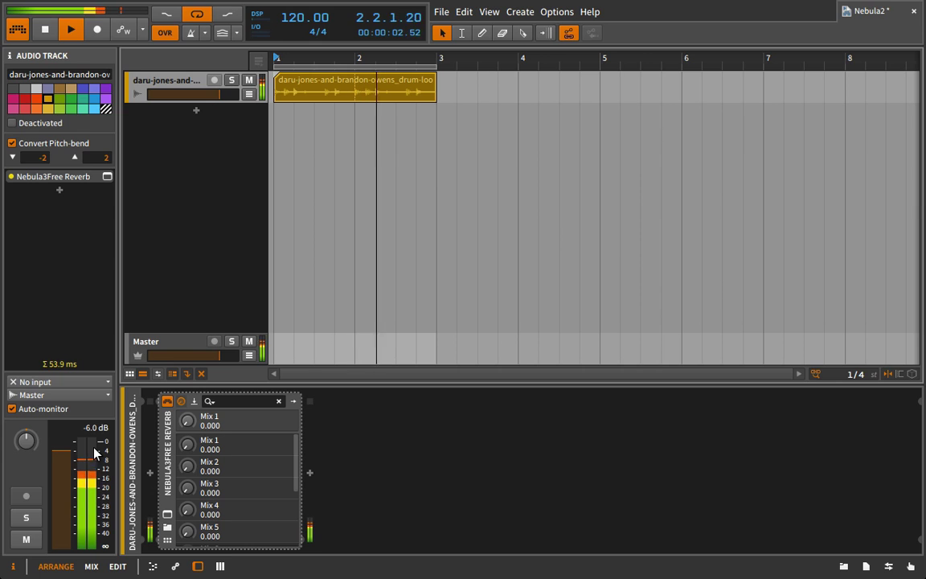
pyautogui.press('space')
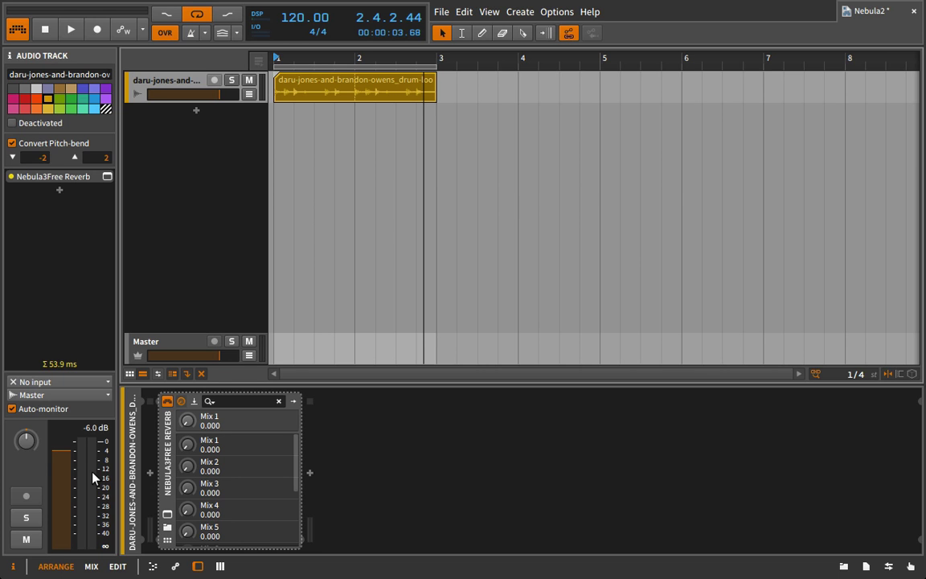
pyautogui.press('space')
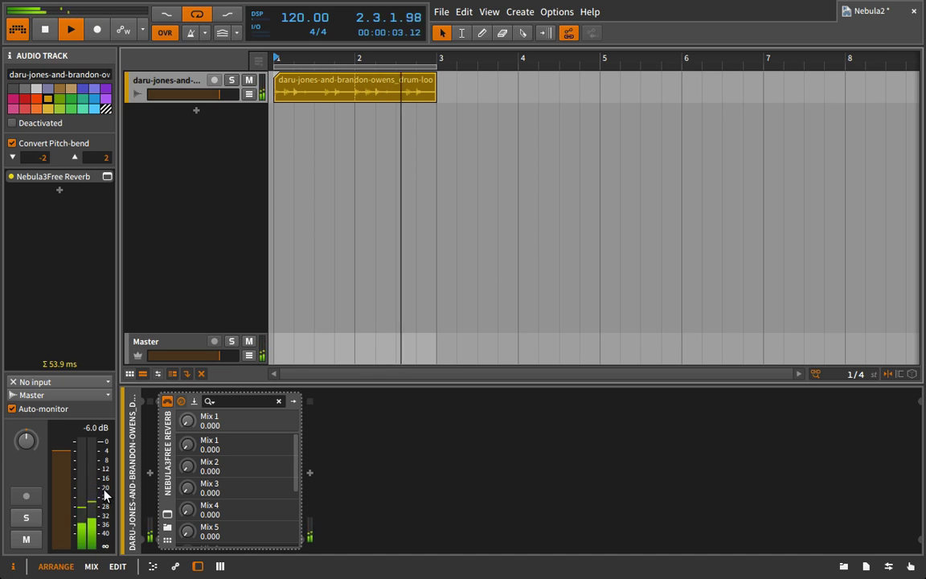
pyautogui.press('space')
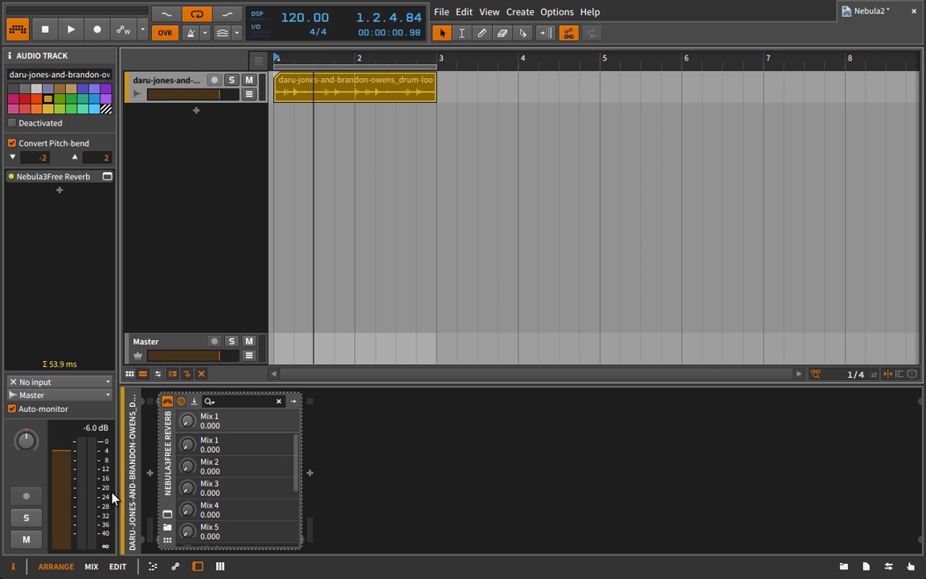
# Step: Insert LVLMeter64 before Nebula3Free Reverb, reposition its meter window, and play the loop to watch it
pyautogui.click(843, 566)
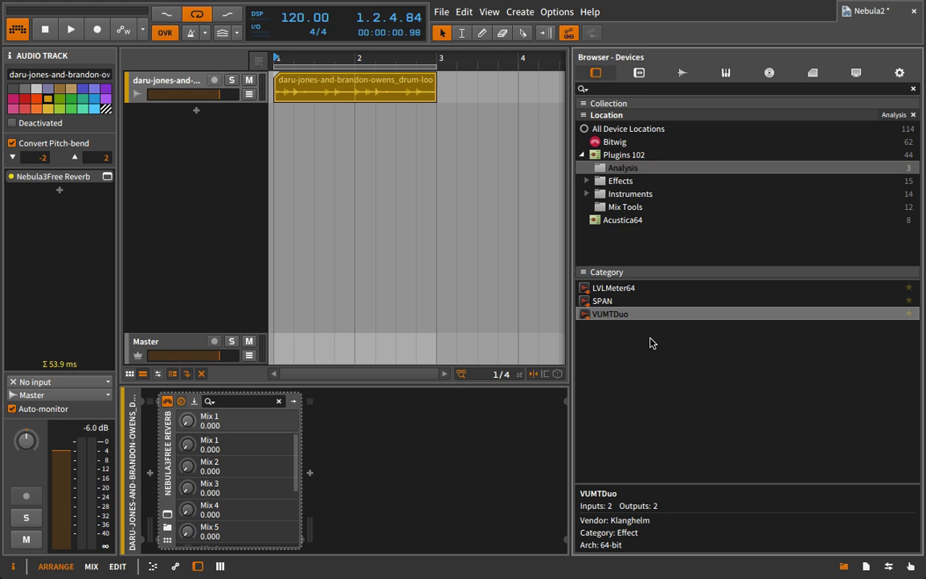
pyautogui.click(613, 289)
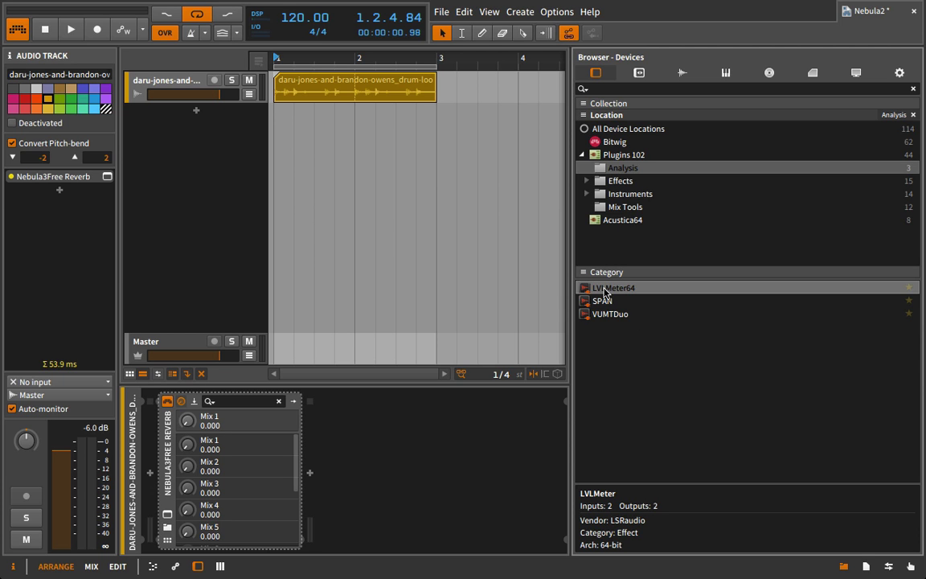
pyautogui.moveTo(613, 290); pyautogui.dragTo(154, 490)
pyautogui.click(844, 566)
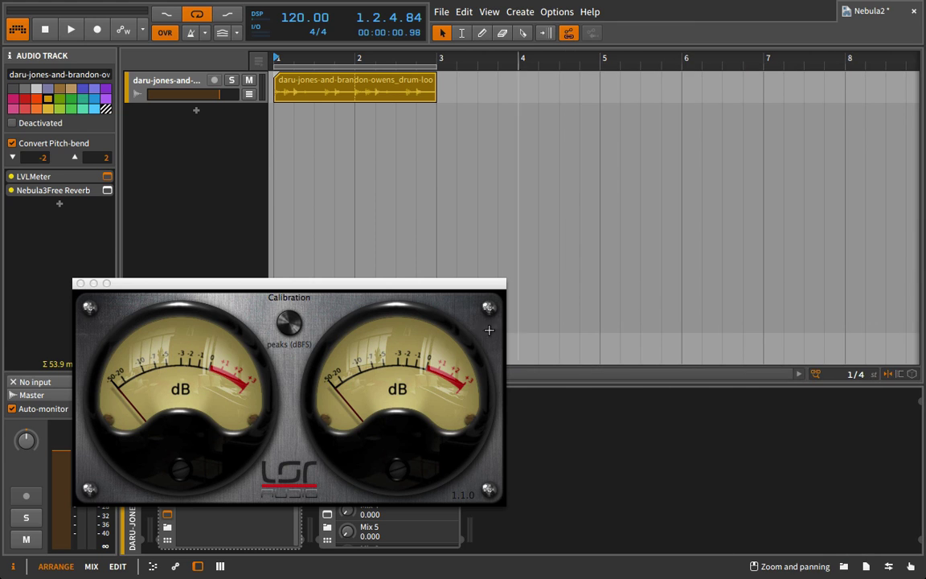
pyautogui.moveTo(407, 283); pyautogui.dragTo(762, 82)
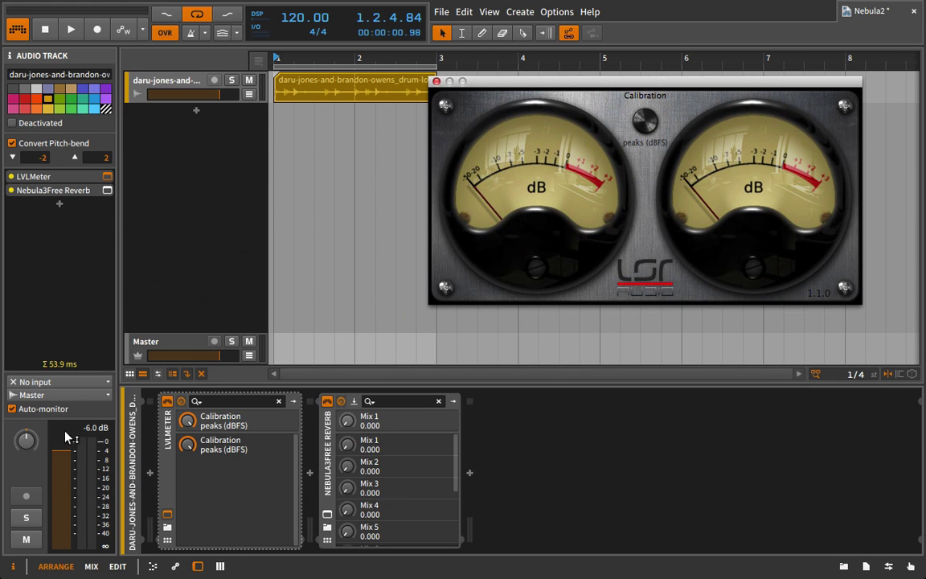
pyautogui.press('space')
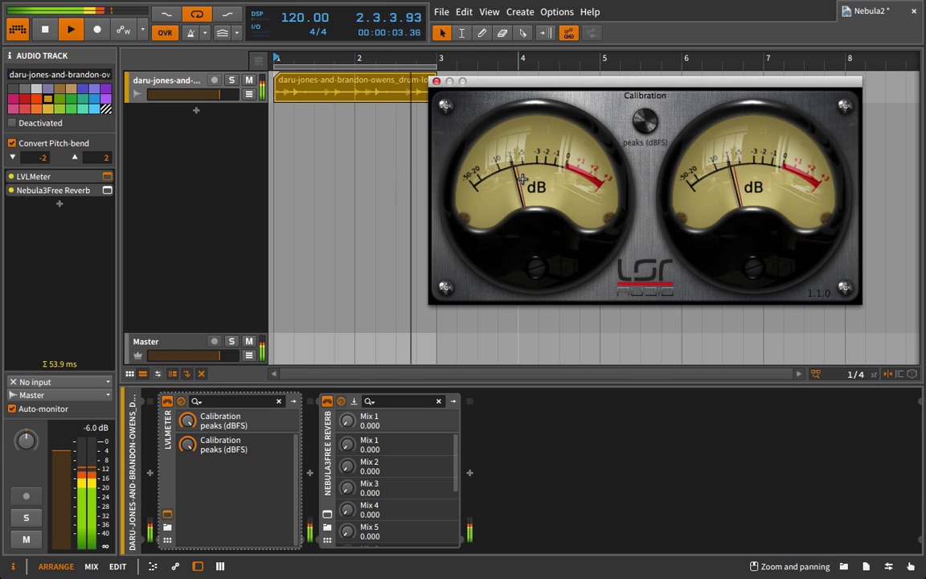
pyautogui.press('space')
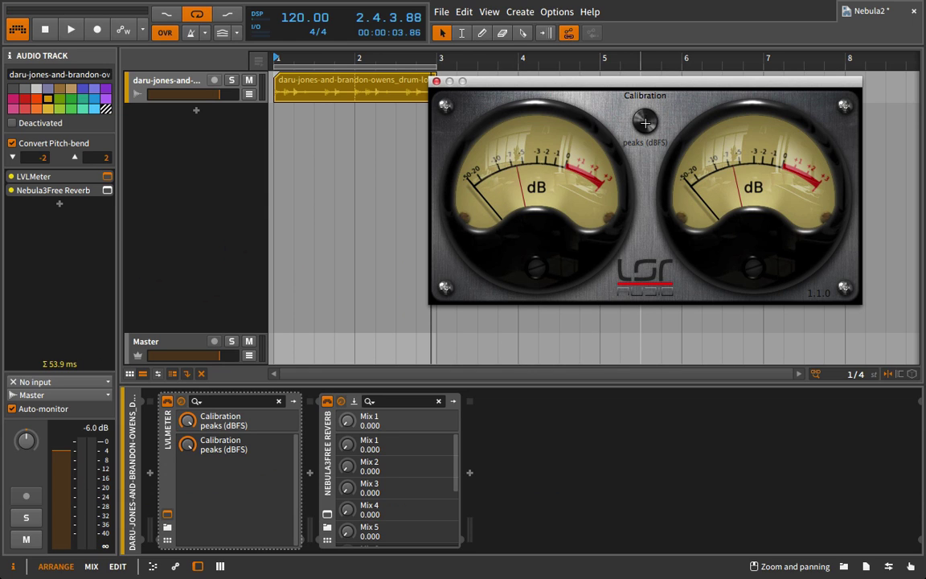
# Step: Switch the LVLMeter Calibration from peaks to rms -18 dBFS, checking the needles during playback
pyautogui.moveTo(647, 121); pyautogui.dragTo(641, 235)
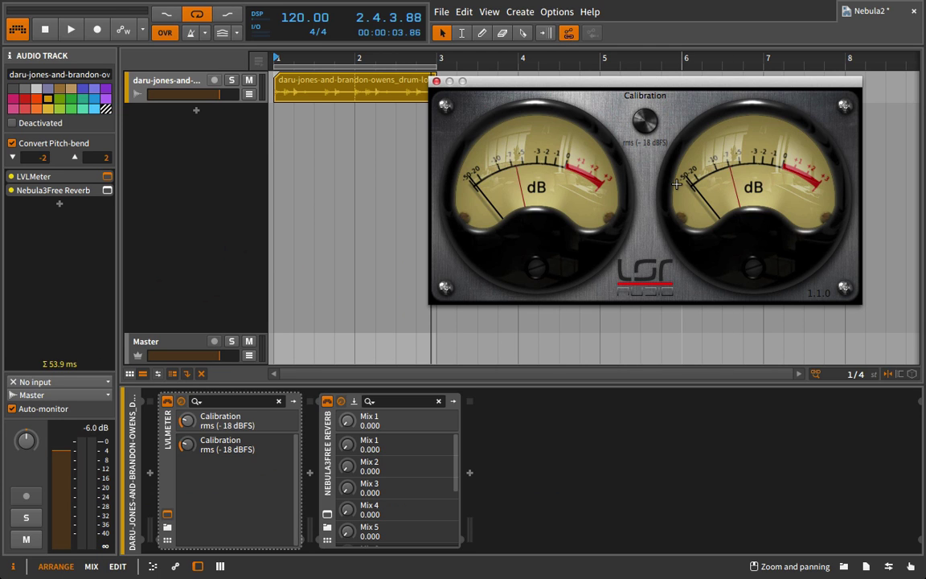
pyautogui.press('space')
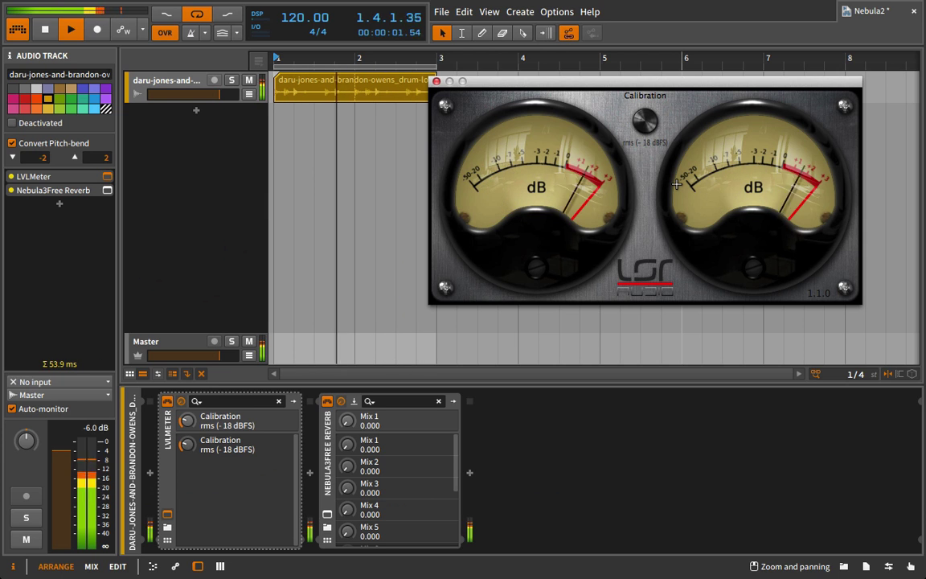
pyautogui.press('space')
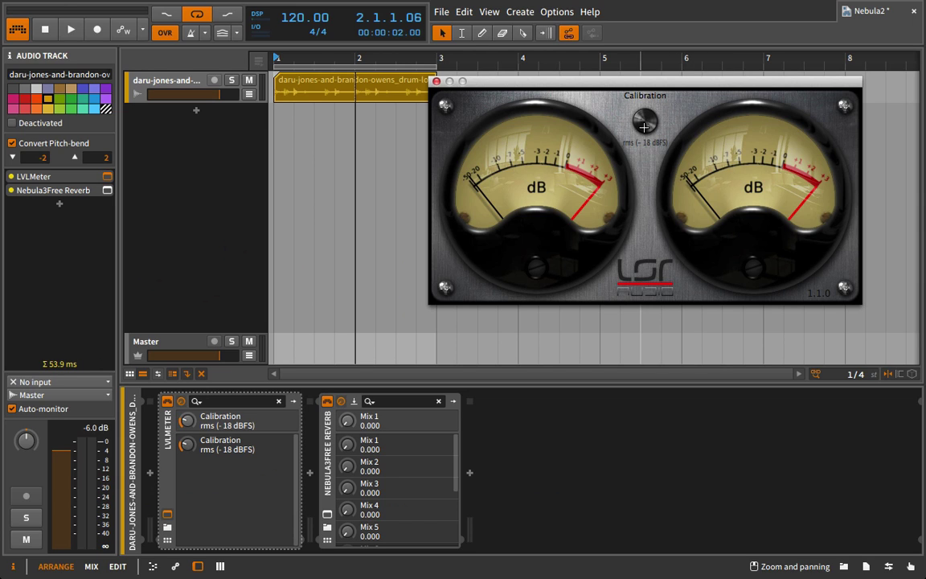
pyautogui.press('space')
pyautogui.moveTo(644, 127); pyautogui.dragTo(634, 105)
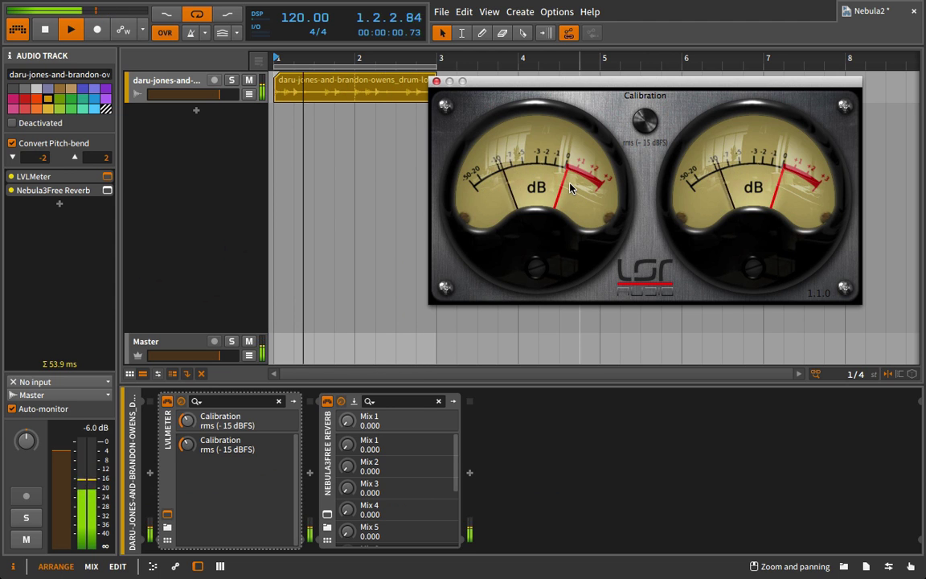
pyautogui.press('space')
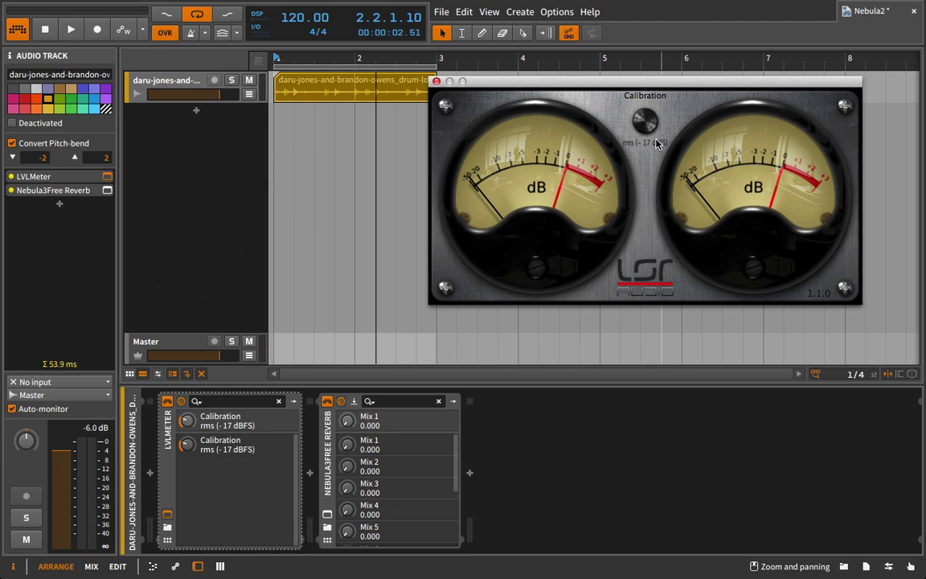
pyautogui.scroll(-1, 656, 143)
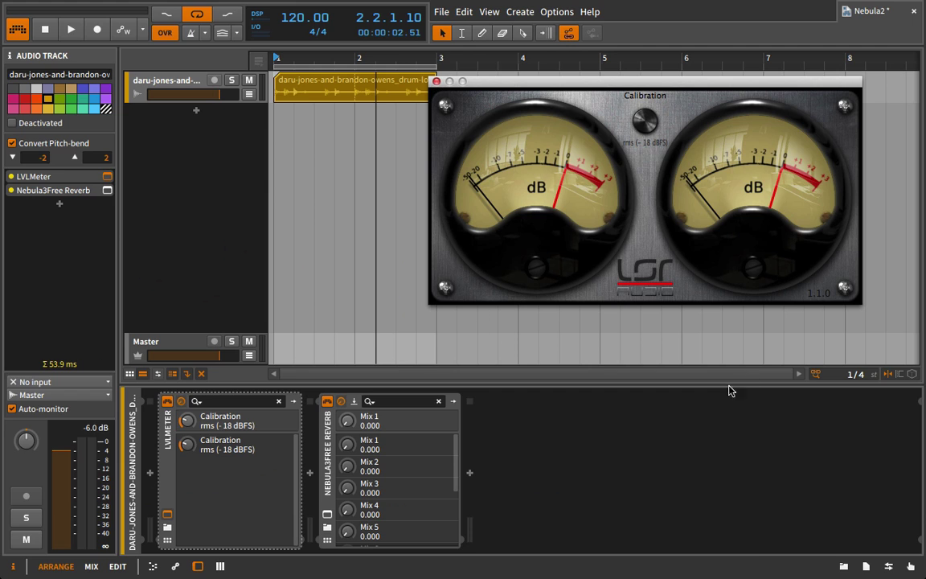
# Step: Insert the VUMTDuo analysis meter between LVLMeter and the reverb, and position its window
pyautogui.click(436, 81)
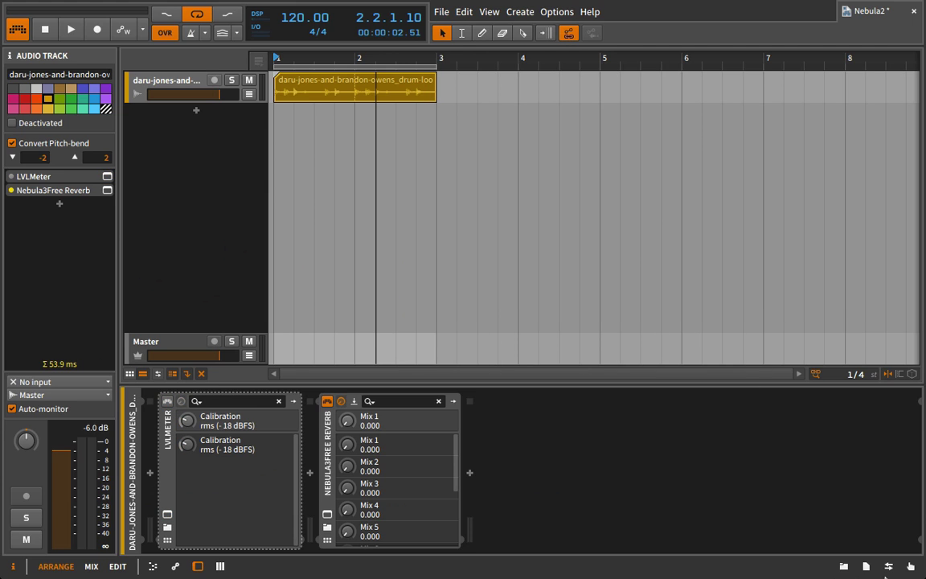
pyautogui.click(843, 566)
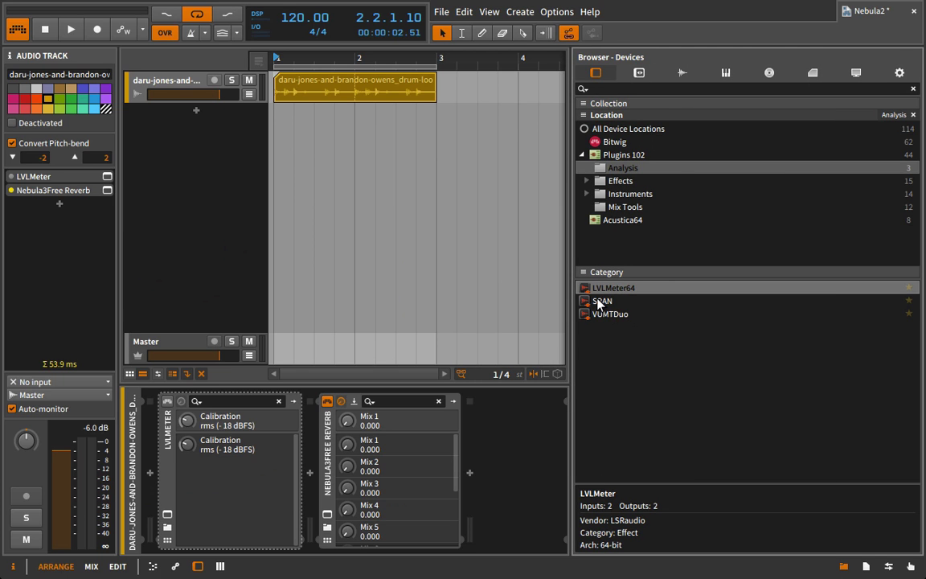
pyautogui.click(599, 302)
pyautogui.moveTo(593, 315); pyautogui.dragTo(295, 392)
pyautogui.click(866, 566)
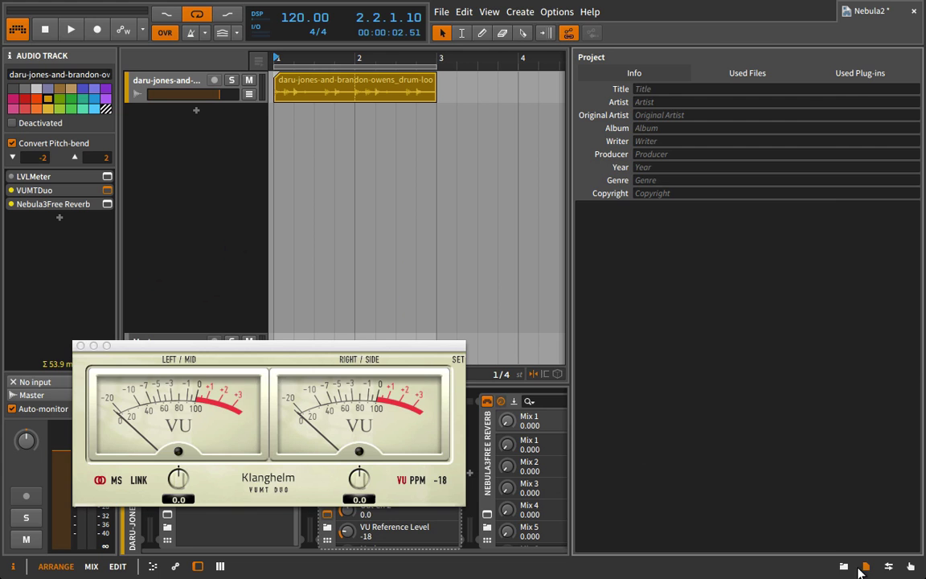
pyautogui.click(844, 567)
pyautogui.click(845, 567)
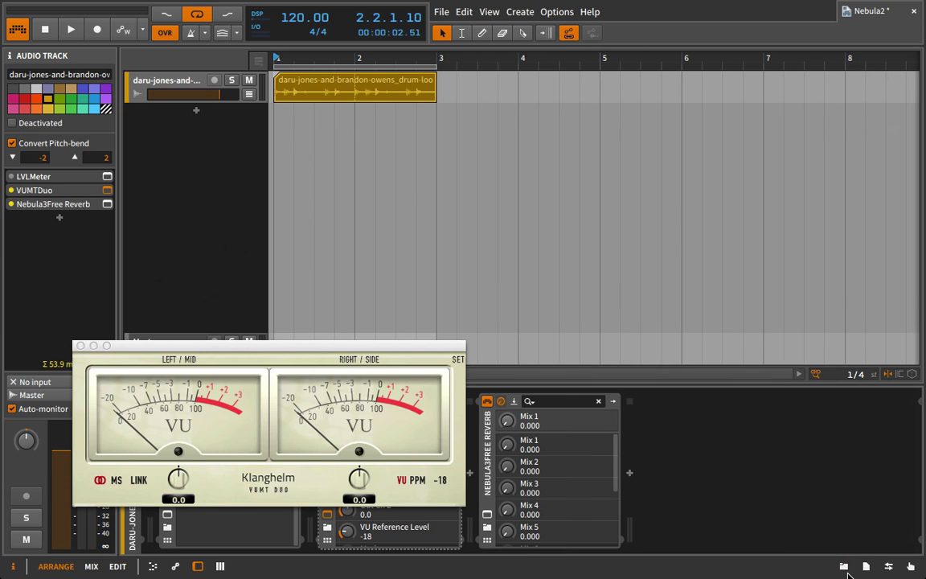
pyautogui.moveTo(340, 352); pyautogui.dragTo(618, 99)
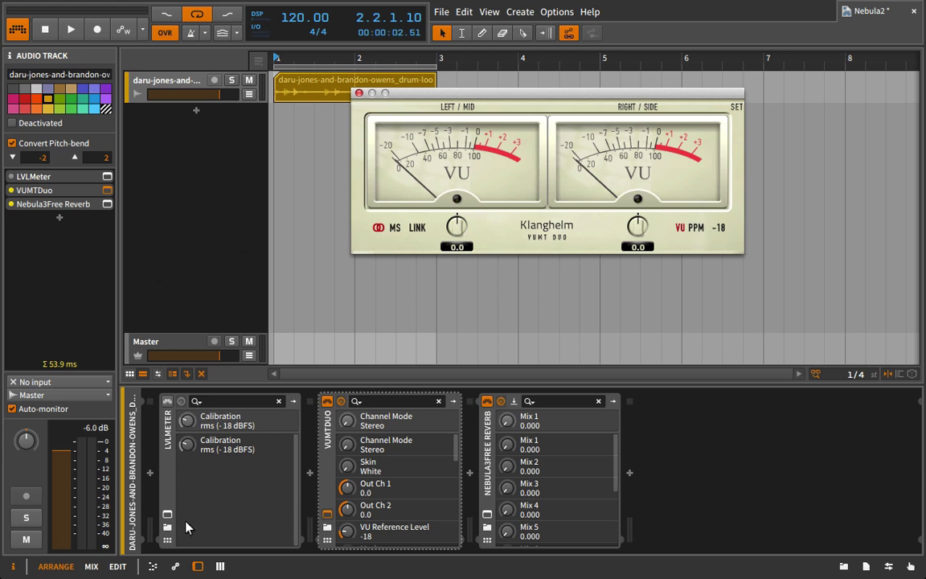
# Step: Re-enable LVLMeter, reopen its window, set Calibration to rms -17 dBFS, and audition the loop
pyautogui.click(167, 401)
pyautogui.click(166, 515)
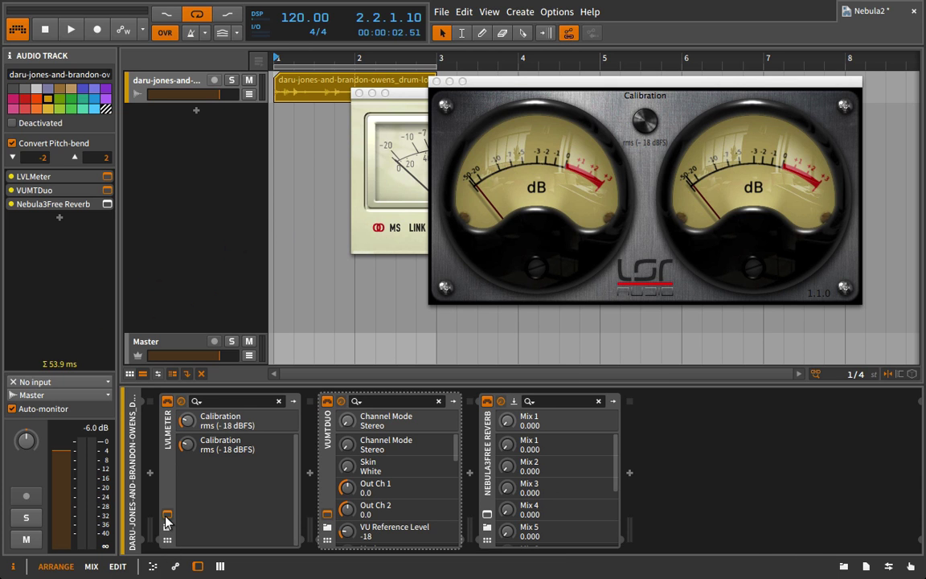
pyautogui.moveTo(504, 88); pyautogui.dragTo(98, 222)
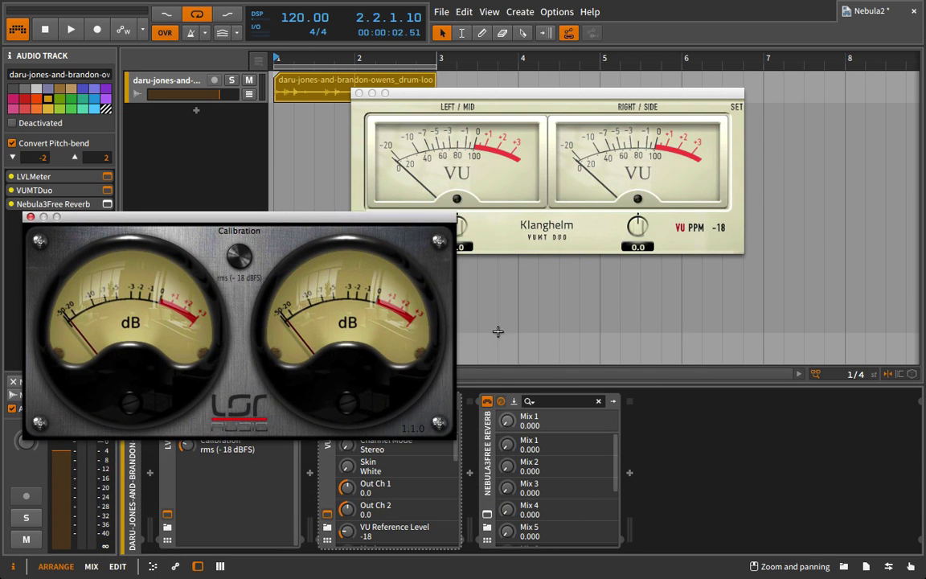
pyautogui.press('space')
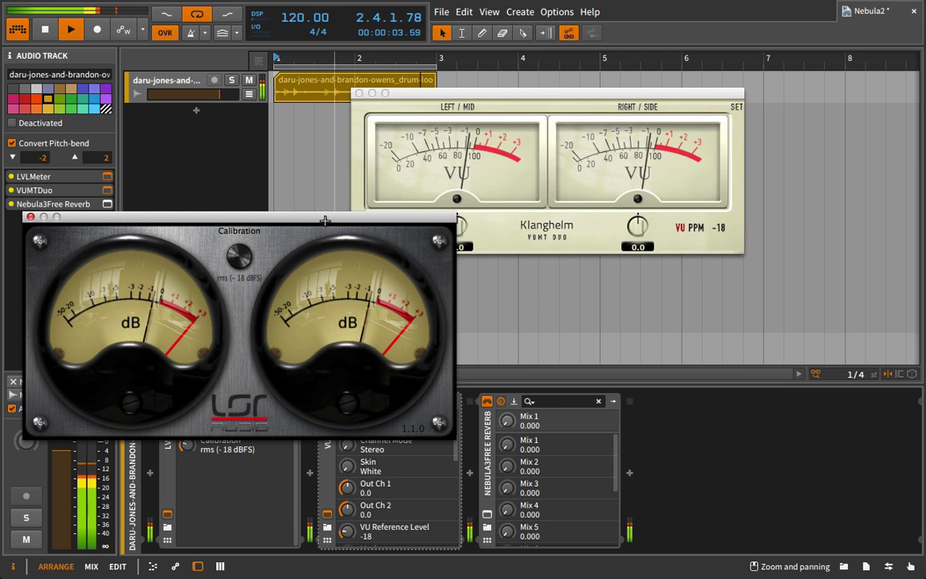
pyautogui.moveTo(332, 219); pyautogui.dragTo(379, 107)
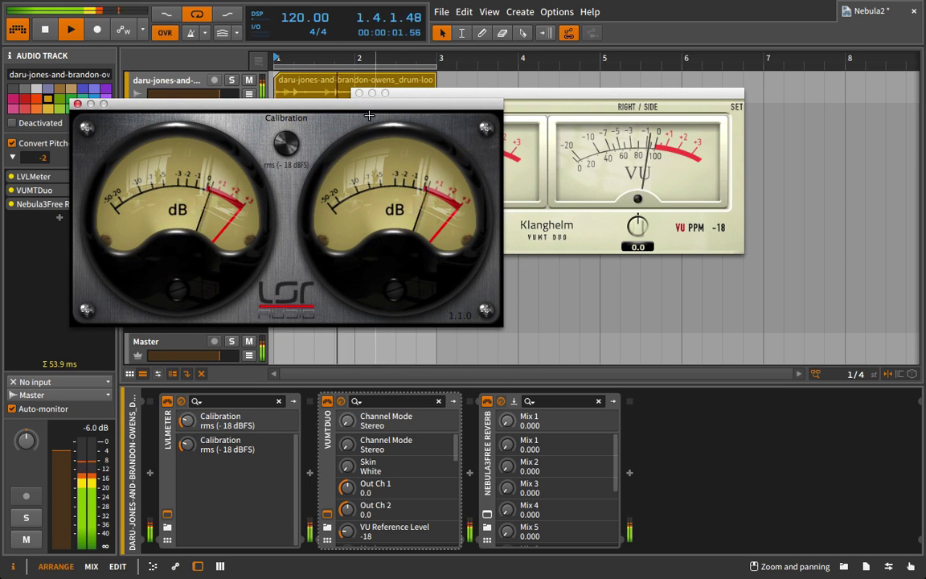
pyautogui.press('space')
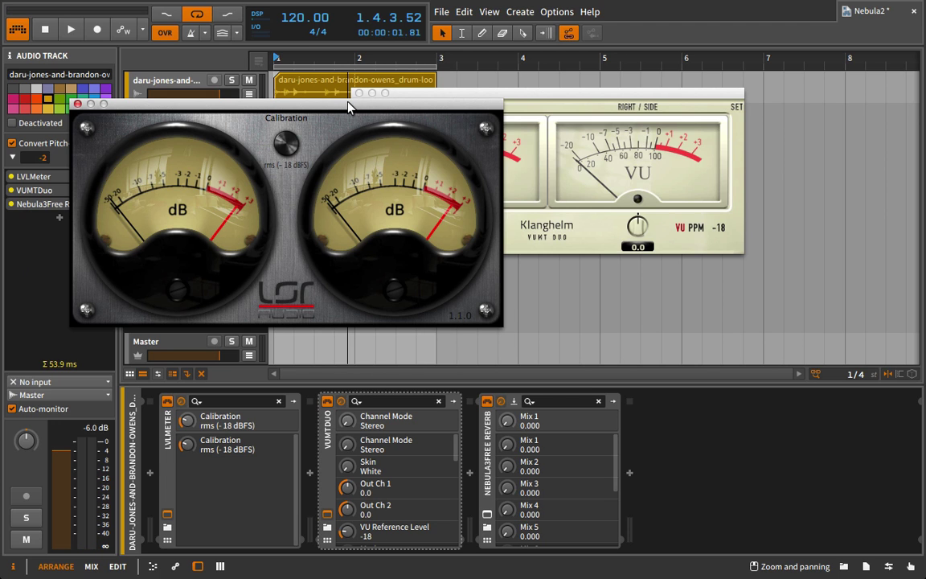
pyautogui.moveTo(349, 107); pyautogui.dragTo(310, 150)
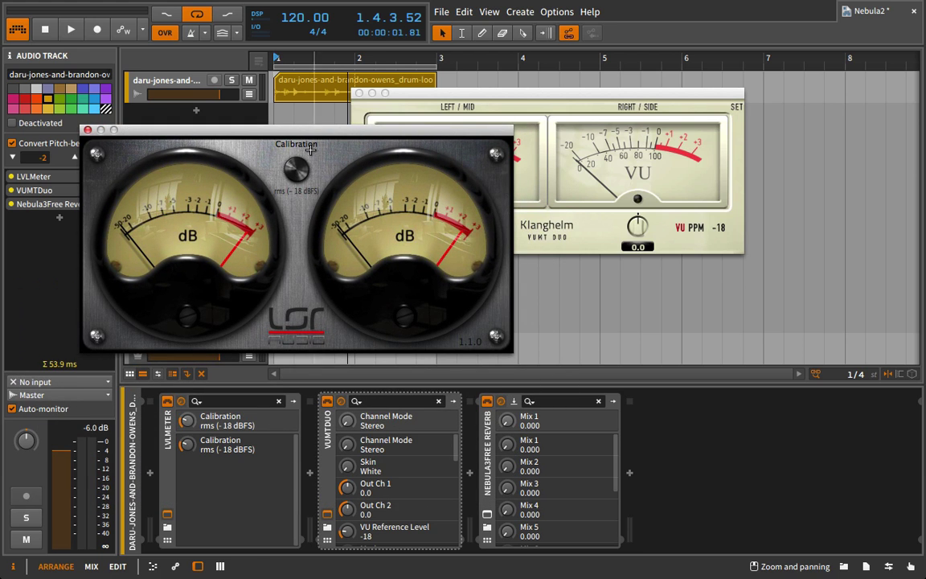
pyautogui.scroll(1, 293, 176)
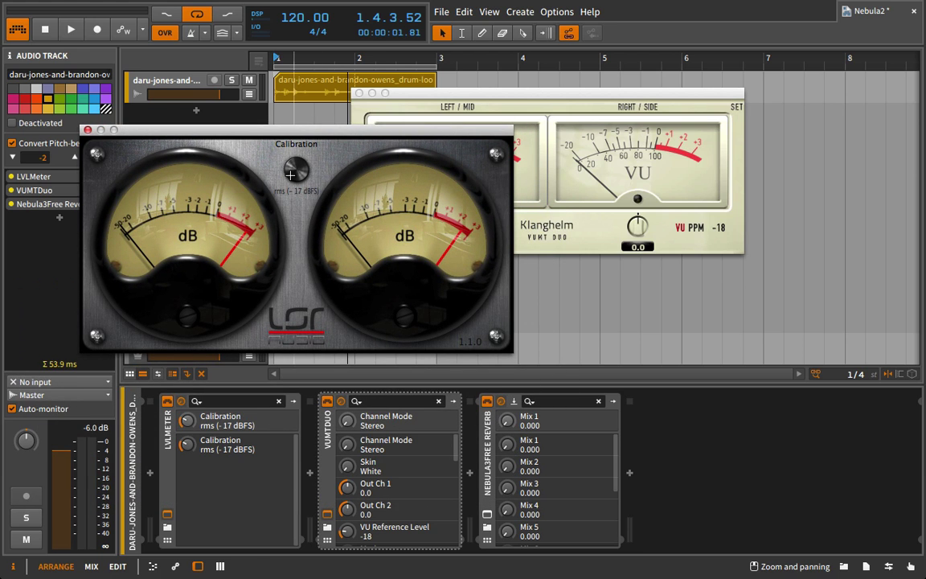
pyautogui.press('space')
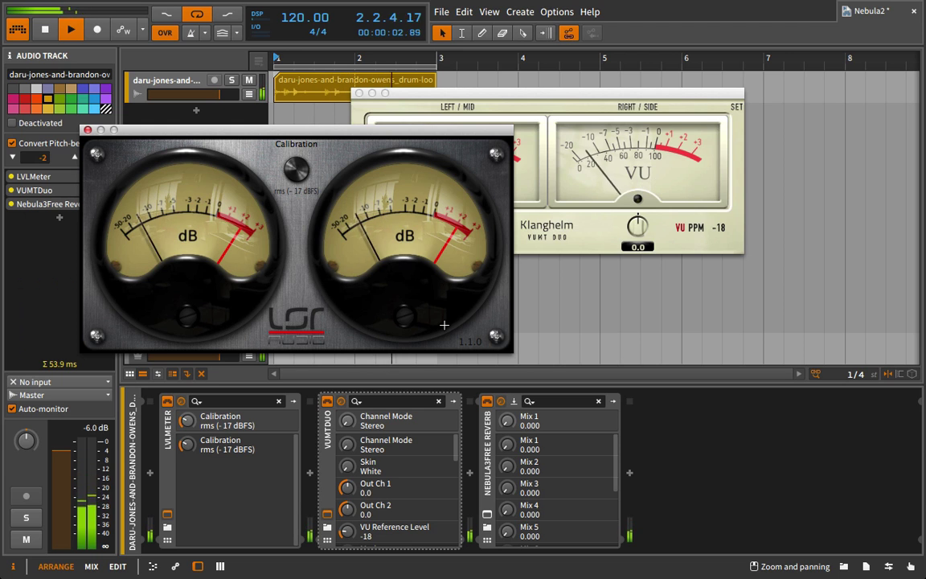
pyautogui.press('space')
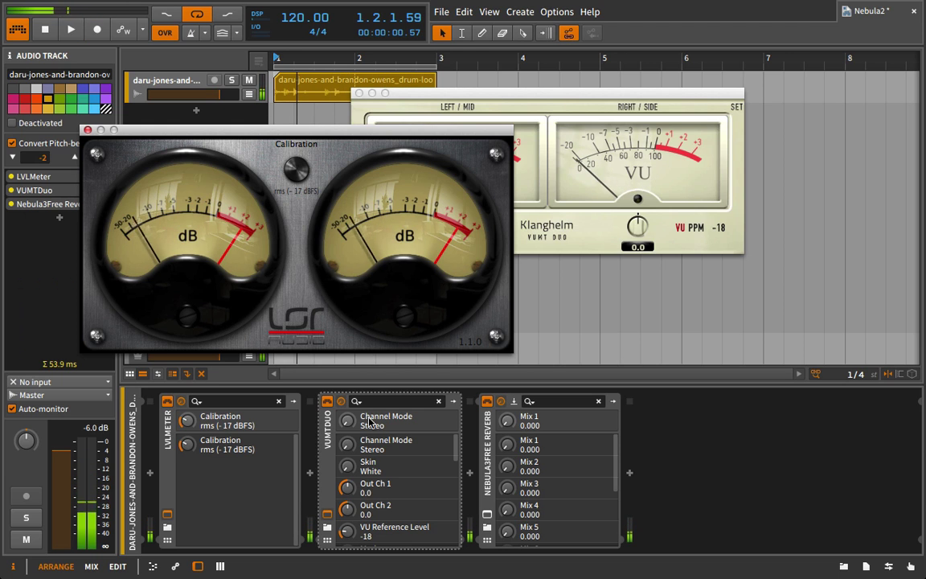
# Step: Open Nebula3, view its MasterMode page (8 TRUE RMS 17), then close the window
pyautogui.click(486, 517)
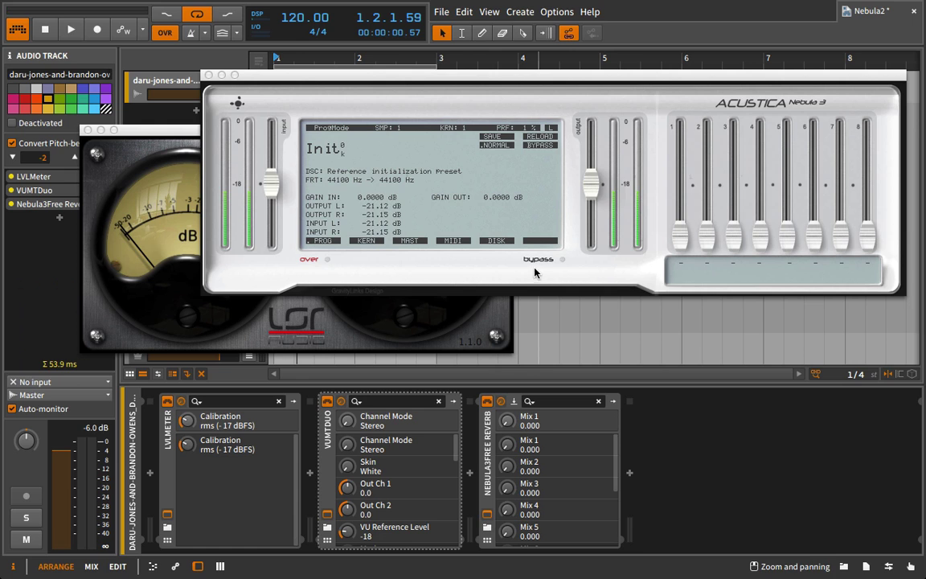
pyautogui.click(537, 241)
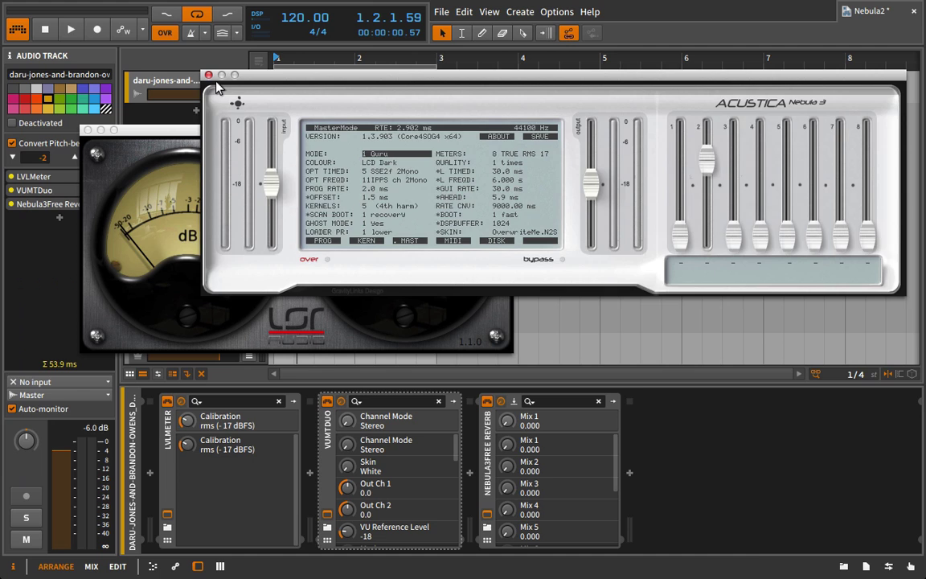
pyautogui.click(208, 75)
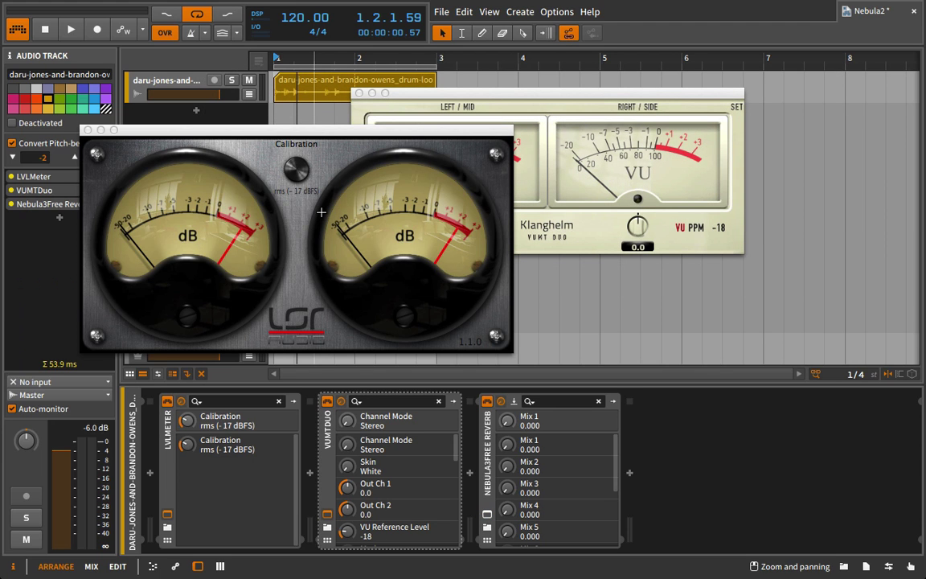
# Step: Close the Klanghelm VUMTDuo window, move the LSR meter window right, and start the loop
pyautogui.moveTo(575, 94); pyautogui.dragTo(672, 102)
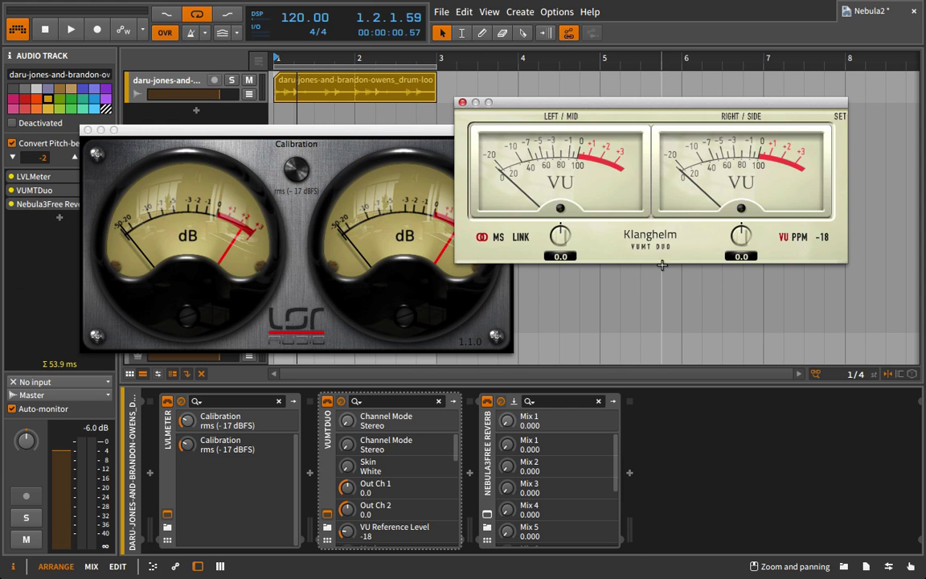
pyautogui.click(462, 102)
pyautogui.moveTo(381, 137); pyautogui.dragTo(605, 139)
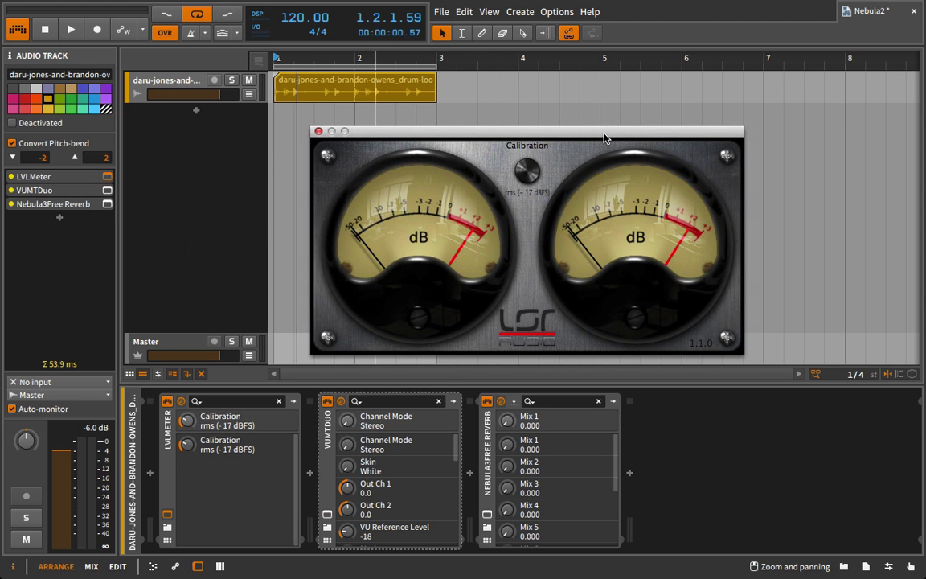
pyautogui.moveTo(538, 134); pyautogui.dragTo(543, 119)
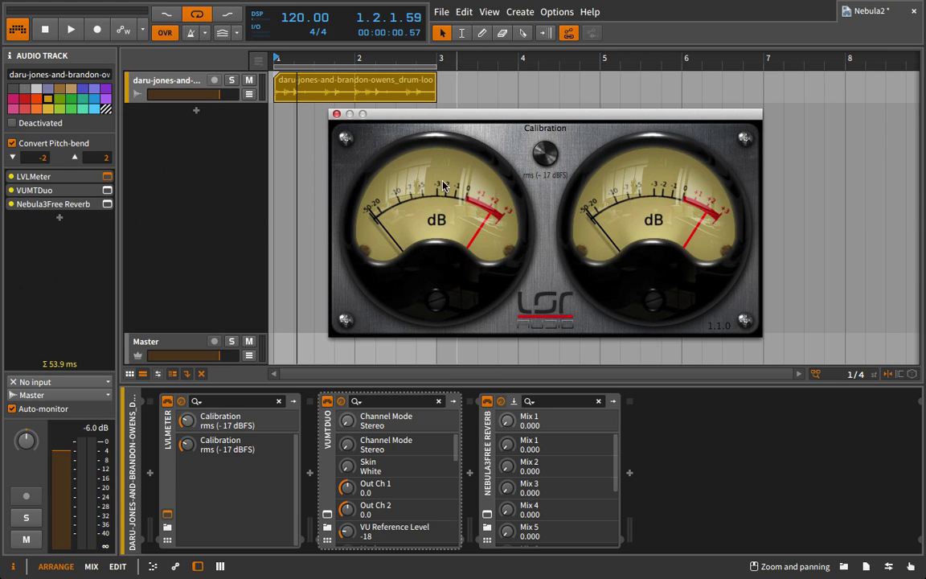
pyautogui.press('space')
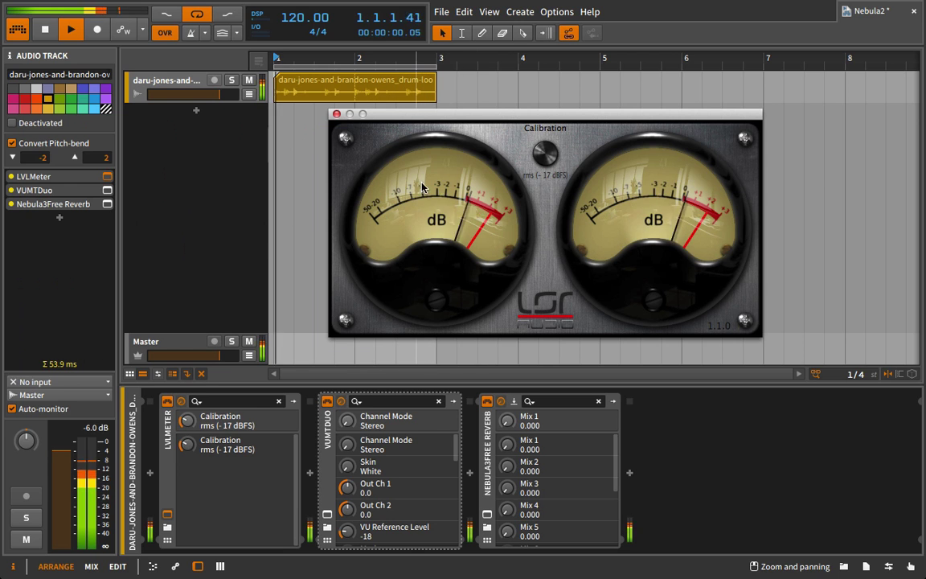
# Step: Raise the drum clip gain from -6 dB to 0 dB with +6, then audition the louder loop
pyautogui.click(291, 91)
pyautogui.press('space')
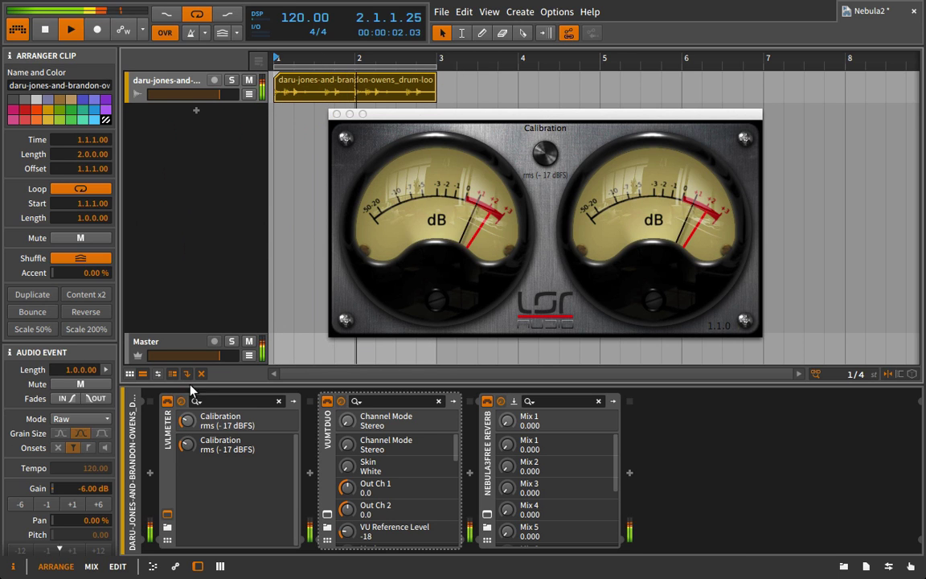
pyautogui.click(98, 504)
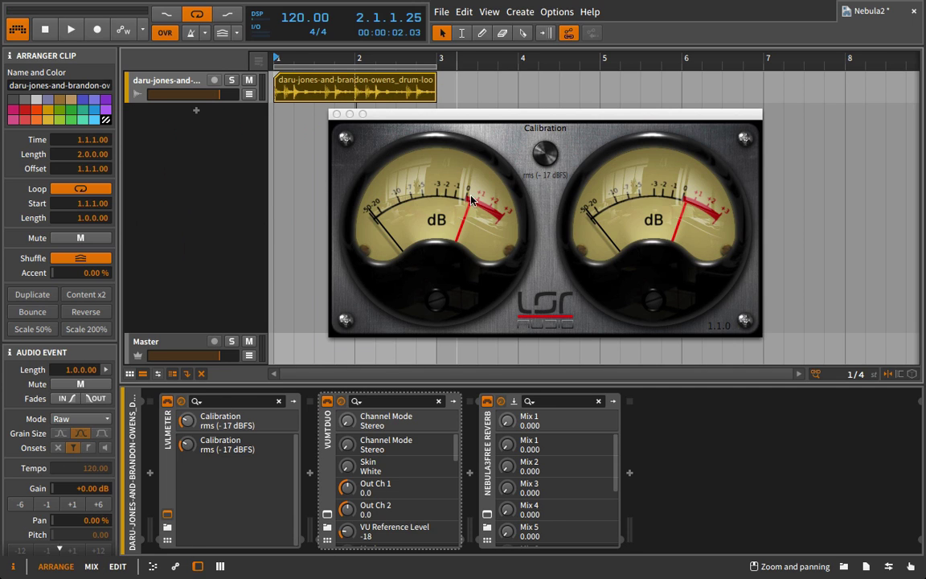
pyautogui.press('space')
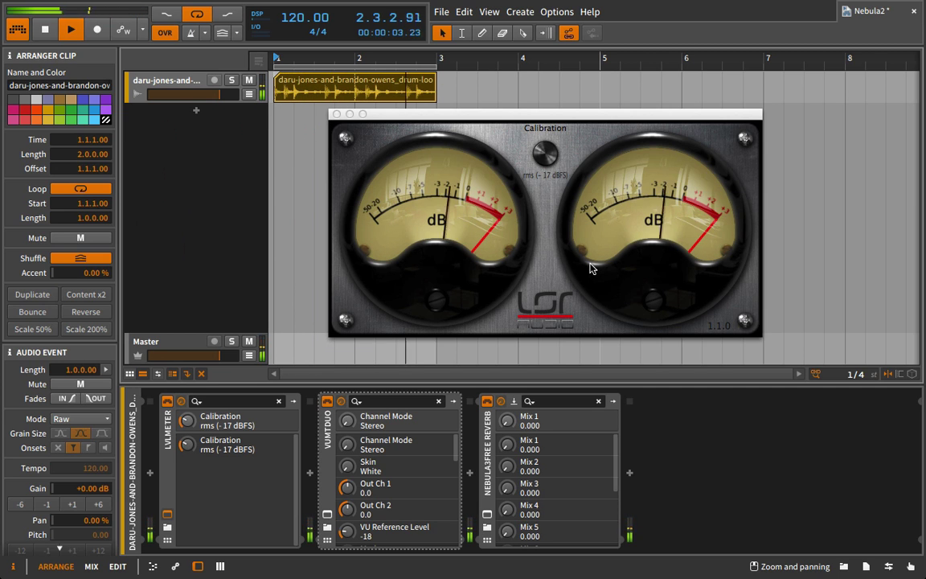
pyautogui.press('space')
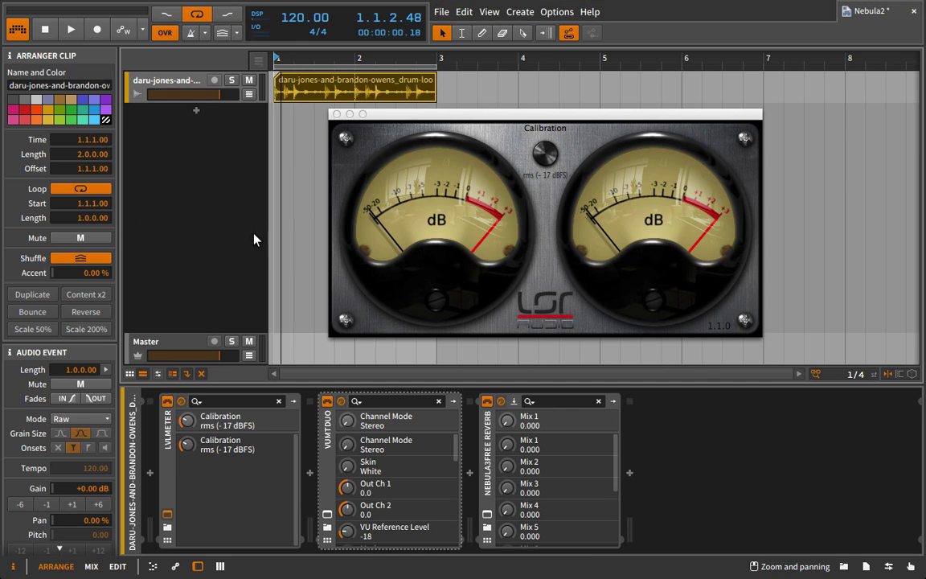
# Step: Add Bitwig's Tool device before LVLMeter and delete the VUMTDuo meter from the chain
pyautogui.click(277, 78)
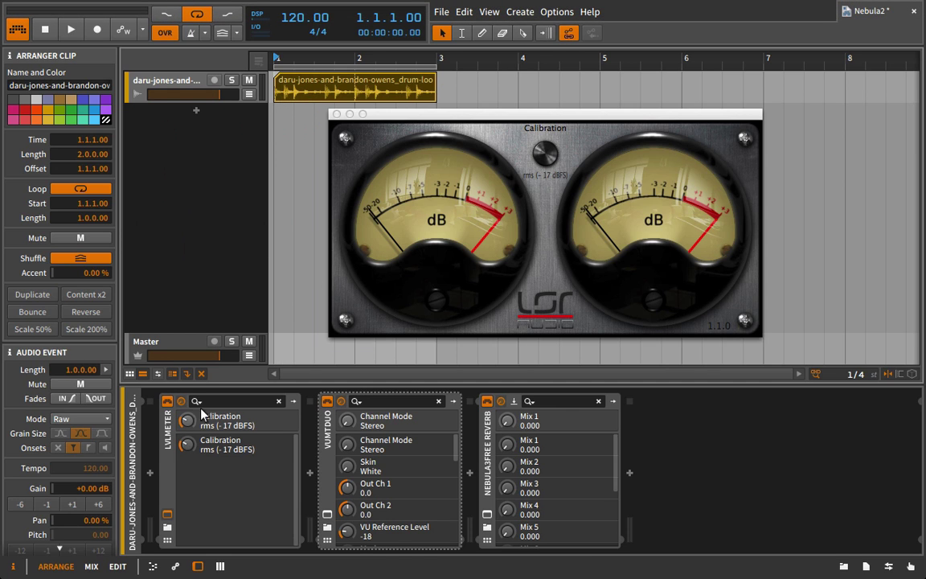
pyautogui.click(843, 566)
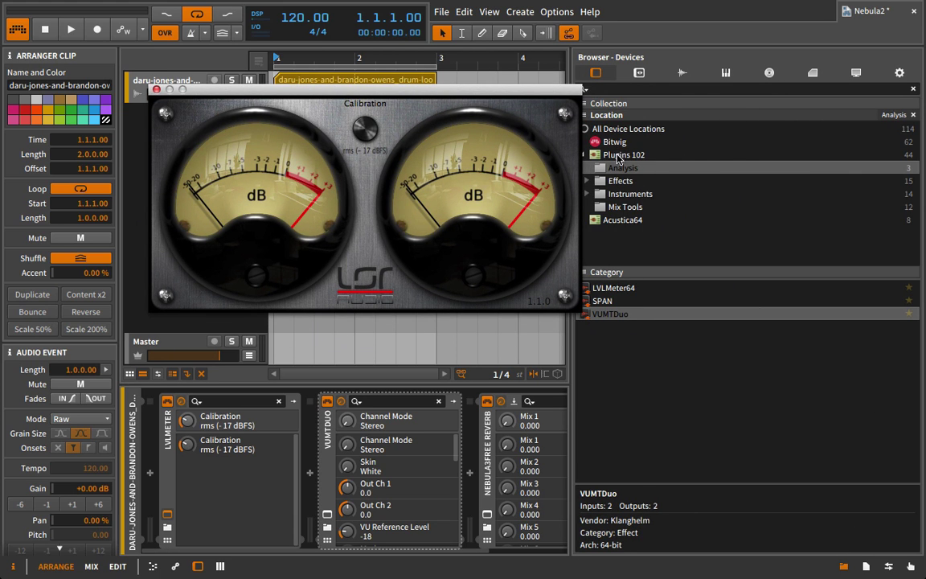
pyautogui.click(615, 141)
pyautogui.scroll(-5, 612, 307)
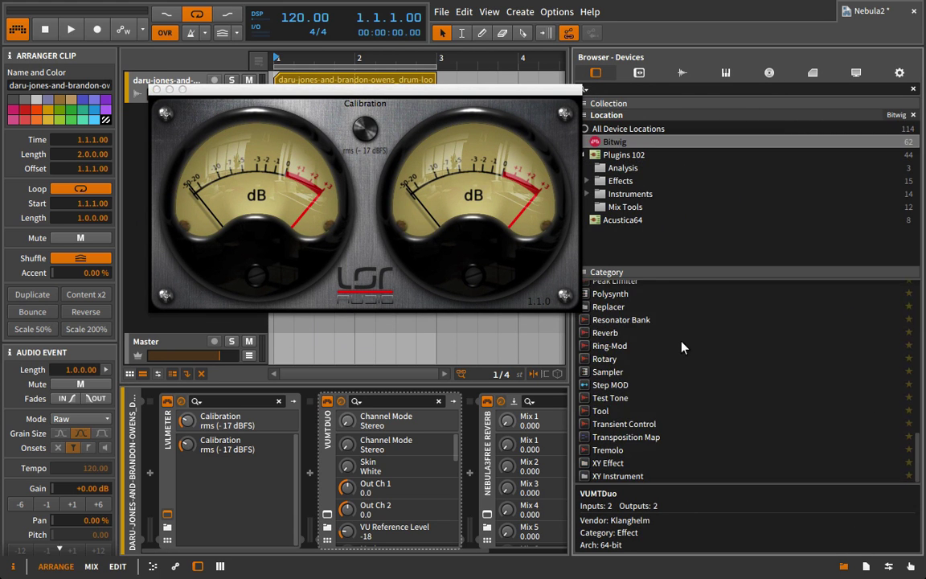
pyautogui.click(592, 416)
pyautogui.moveTo(599, 445); pyautogui.dragTo(153, 484)
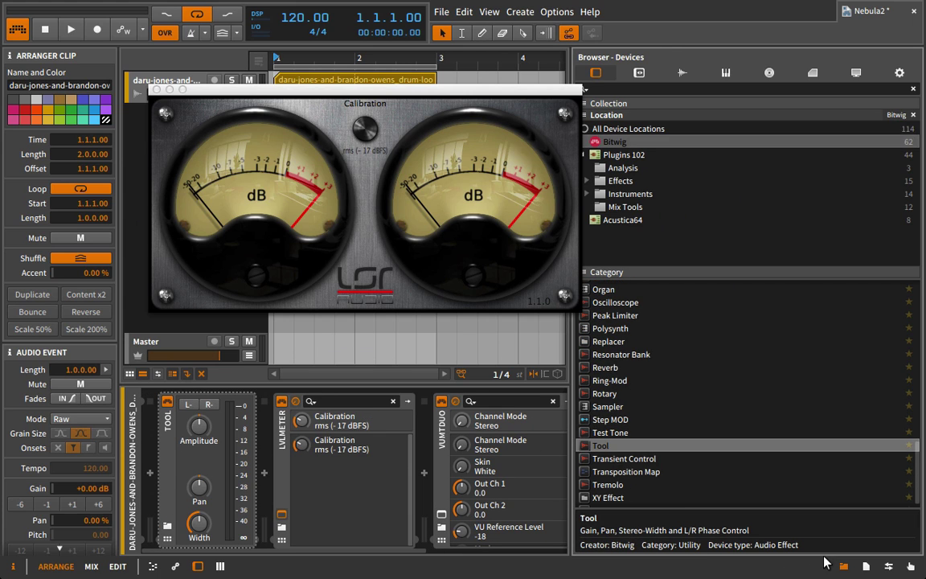
pyautogui.click(843, 566)
pyautogui.click(440, 455)
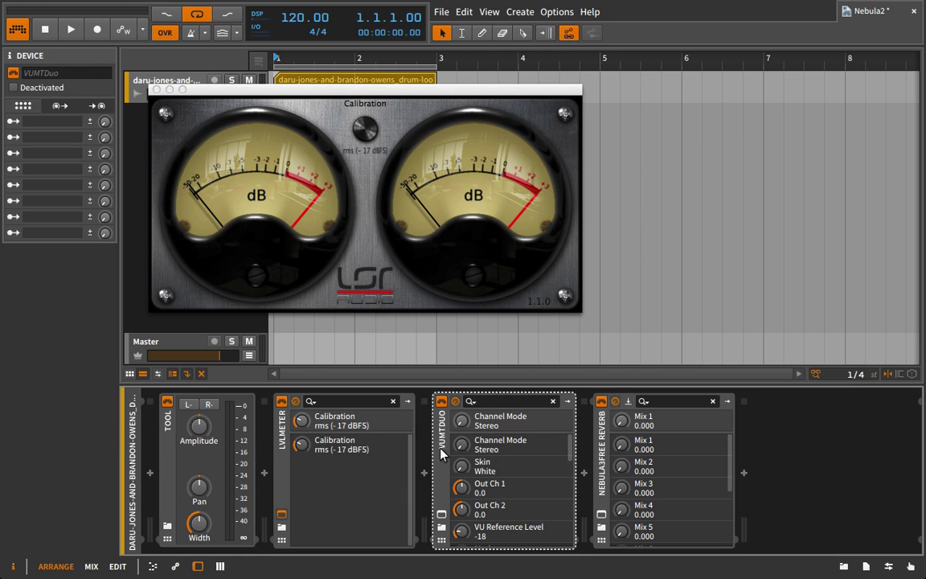
pyautogui.press('Delete')
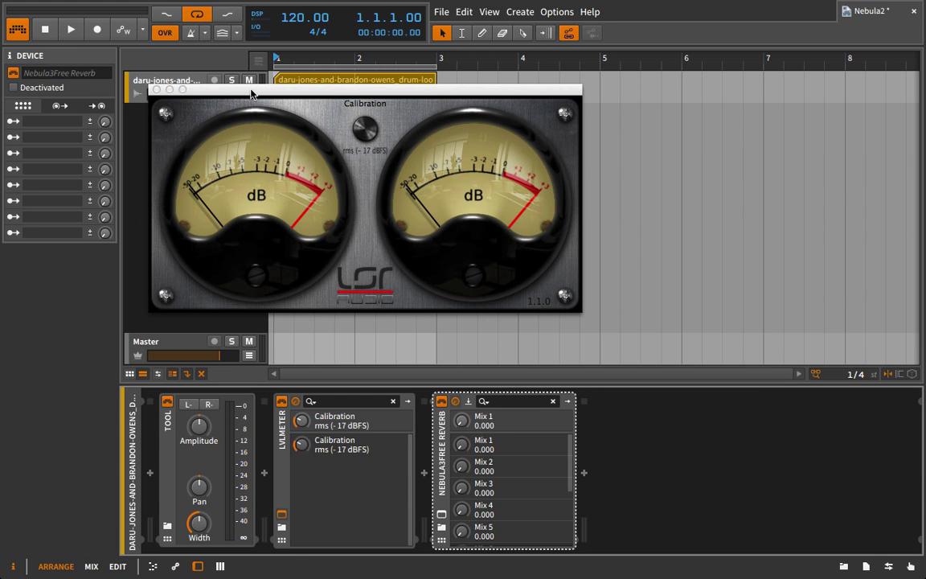
# Step: Lower the Tool gain to about -6.5 dB while the loop plays, watching the LSR meter
pyautogui.moveTo(250, 94); pyautogui.dragTo(427, 52)
pyautogui.press('space')
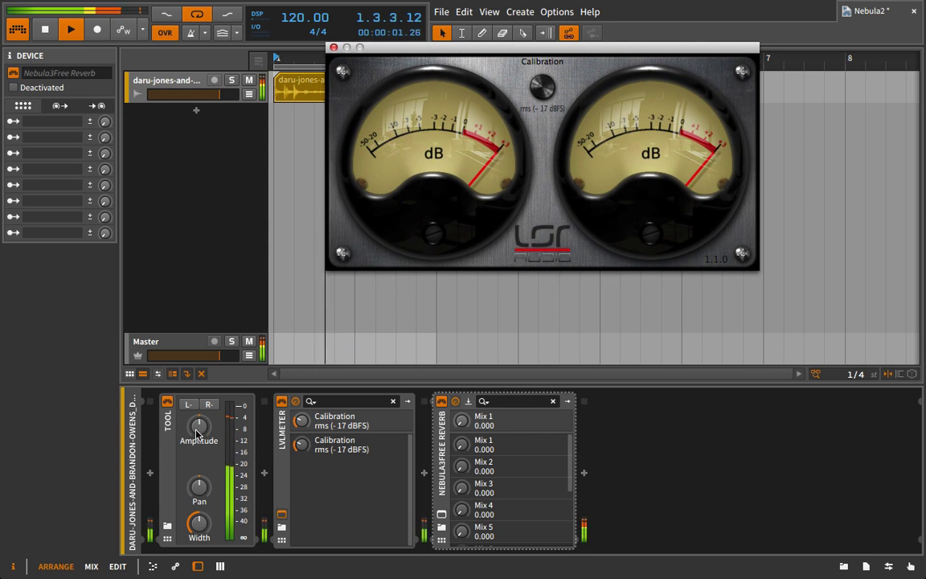
pyautogui.moveTo(230, 418); pyautogui.dragTo(230, 437)
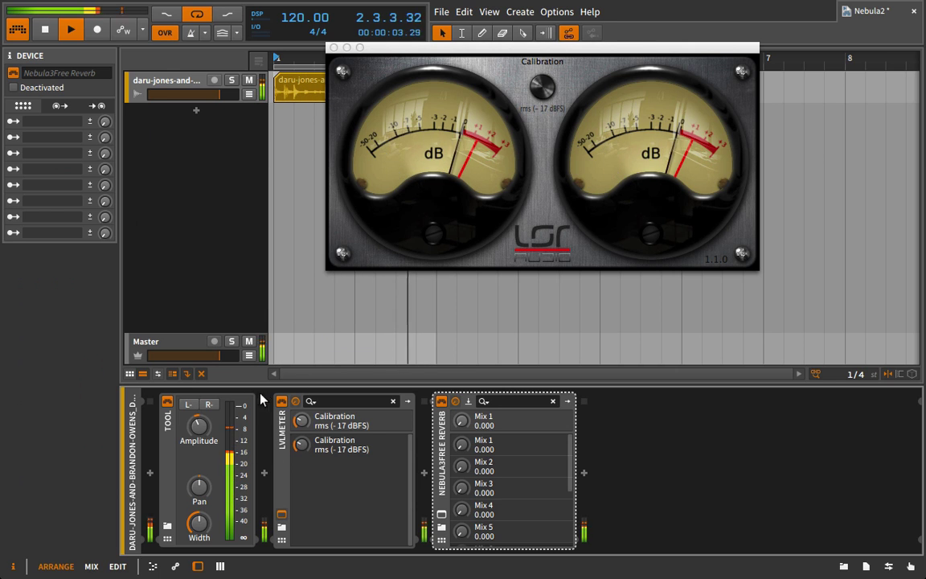
pyautogui.moveTo(231, 441); pyautogui.dragTo(198, 432)
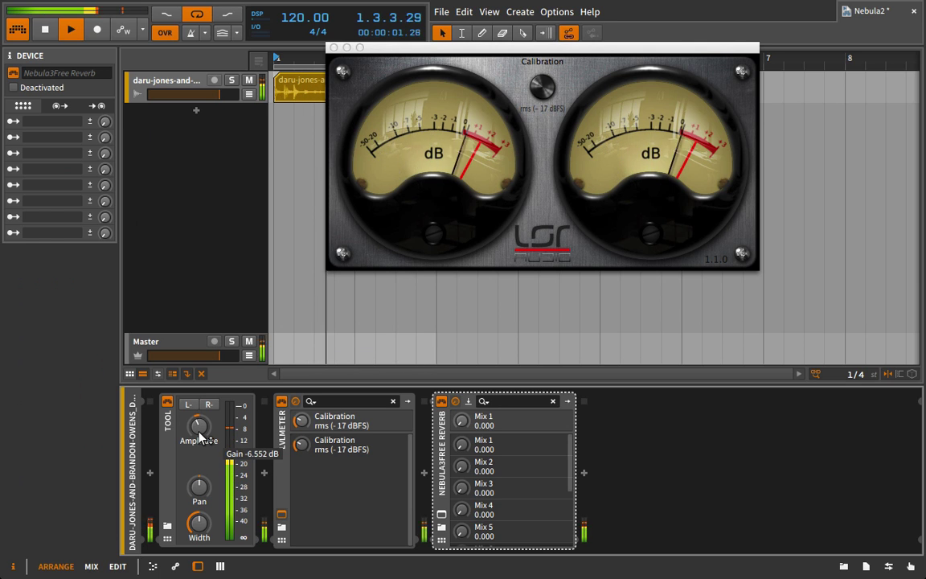
pyautogui.press('space')
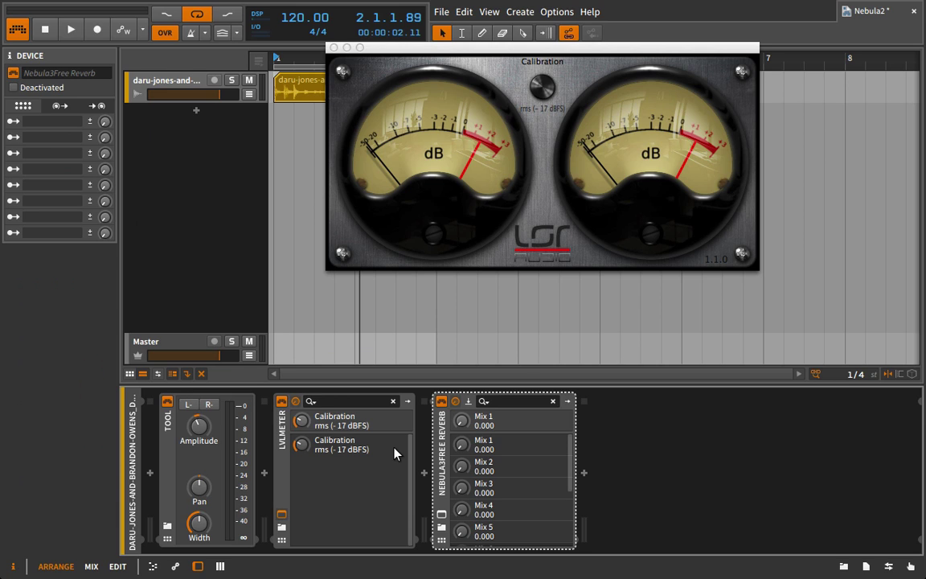
# Step: Load Nebula's Reverb > Chamber > 216 - 70 Rich Chamber preset and play the drum loop through it
pyautogui.click(333, 49)
pyautogui.click(442, 513)
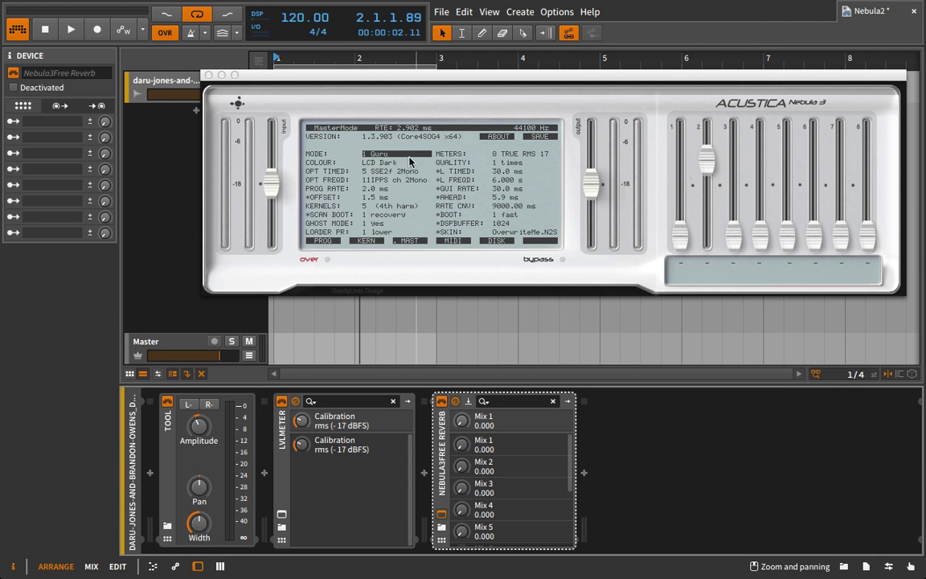
pyautogui.click(324, 241)
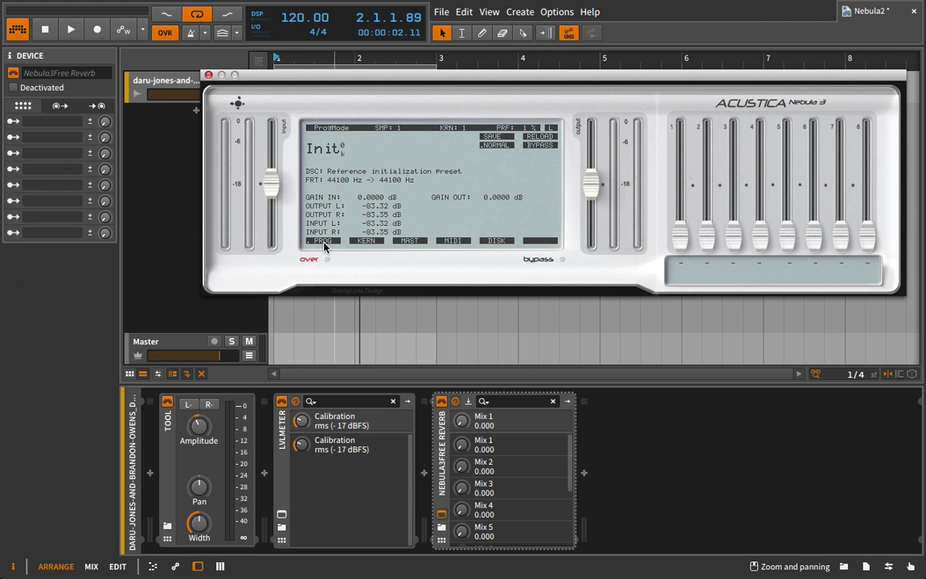
pyautogui.click(323, 149)
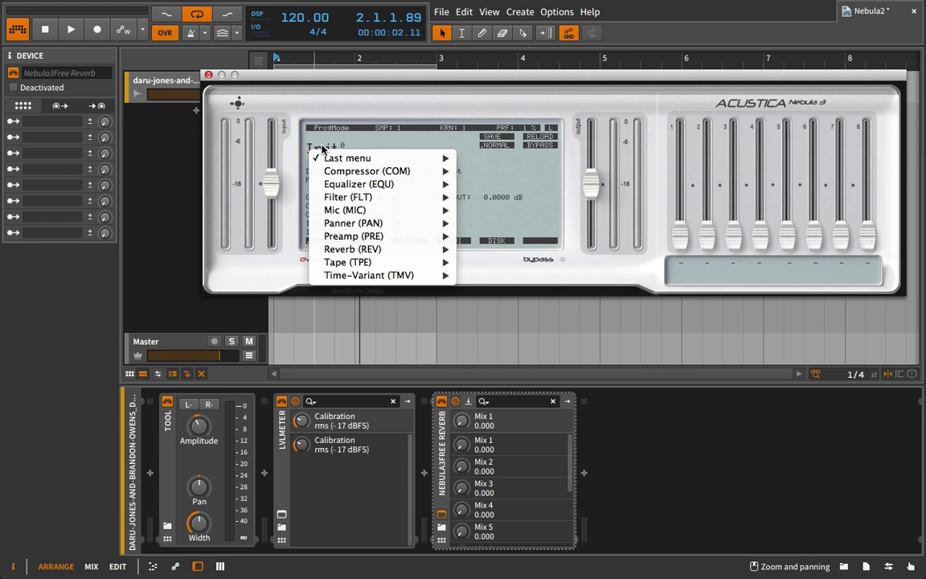
pyautogui.moveTo(386, 249)
pyautogui.moveTo(556, 265)
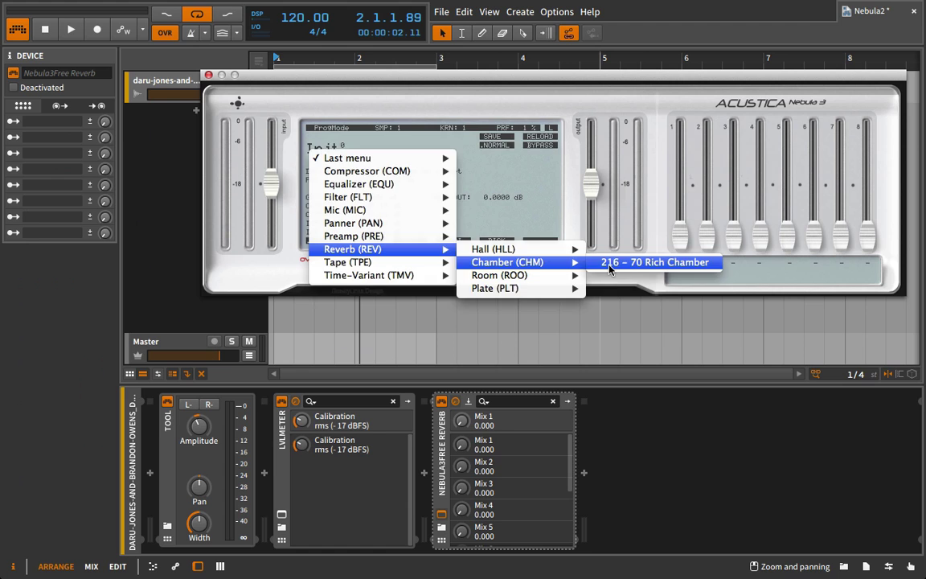
pyautogui.click(609, 269)
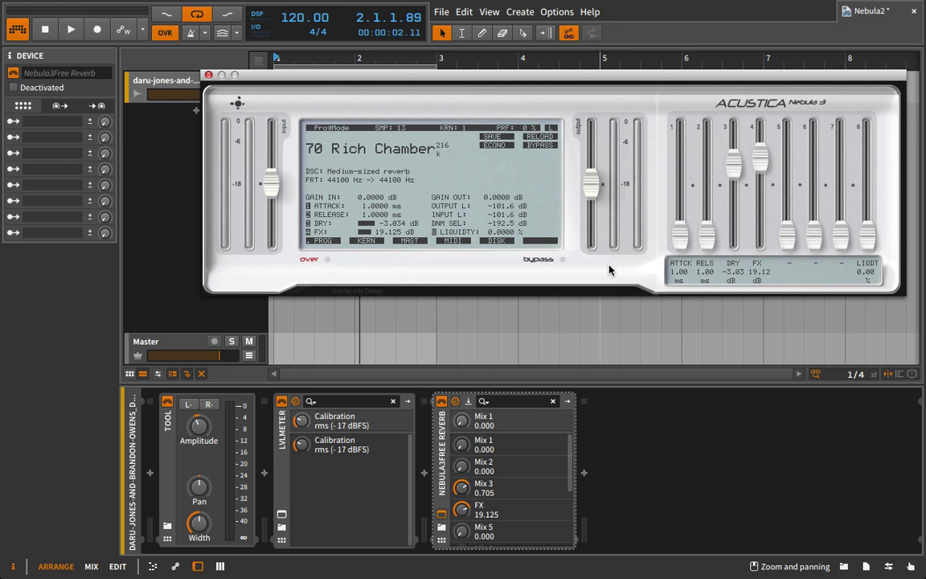
pyautogui.press('space')
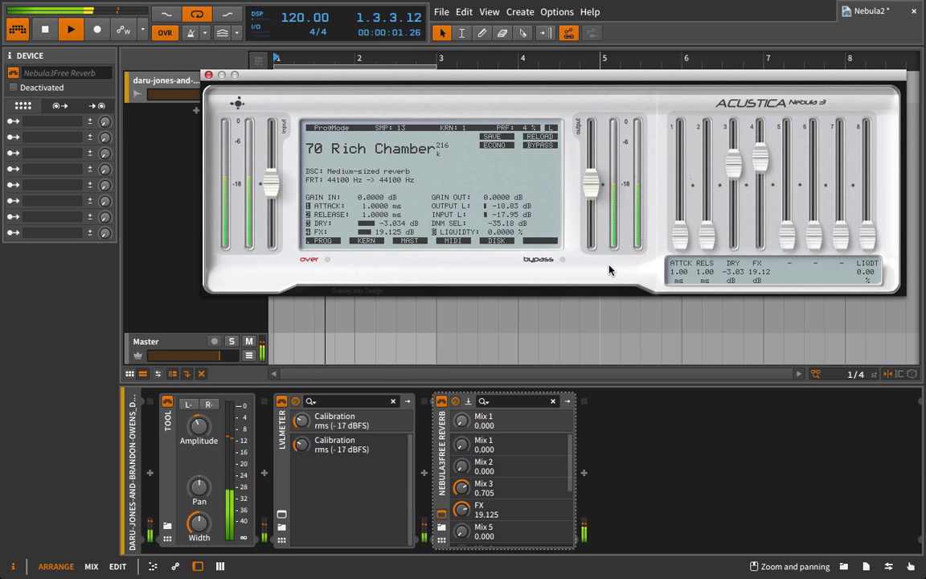
# Step: While the loop plays, lower the Rich Chamber FX fader to 12.628 dB and raise DRY to 0 dB
pyautogui.press('space')
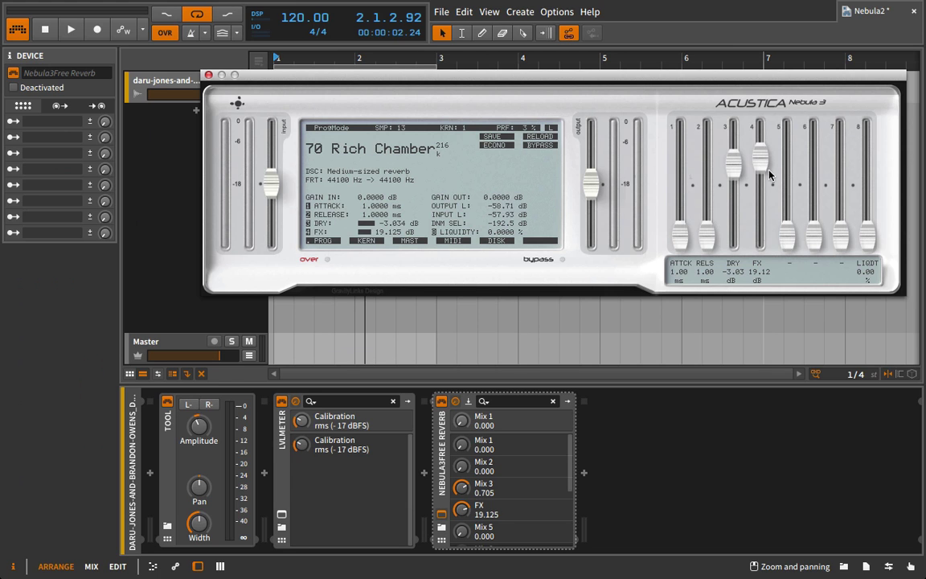
pyautogui.press('space')
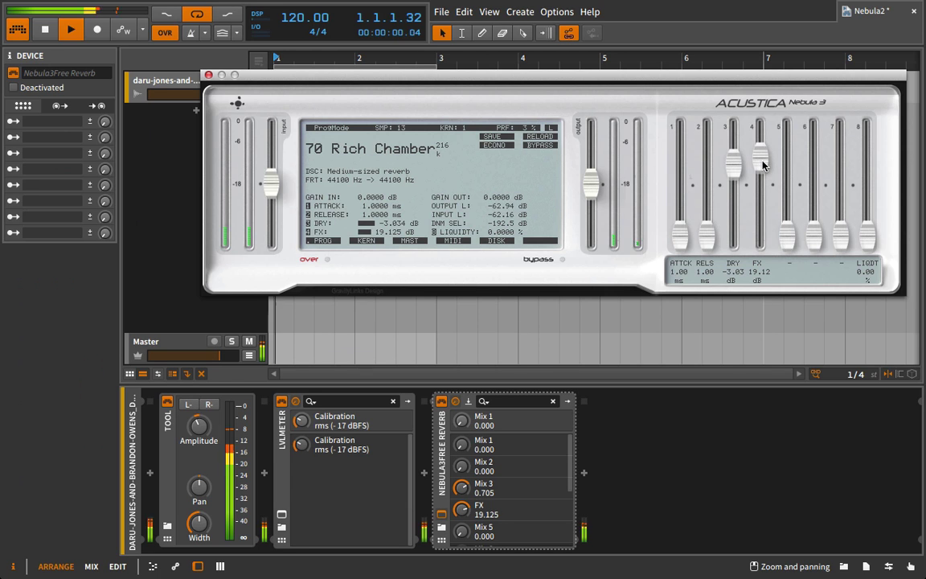
pyautogui.moveTo(754, 160); pyautogui.dragTo(763, 196)
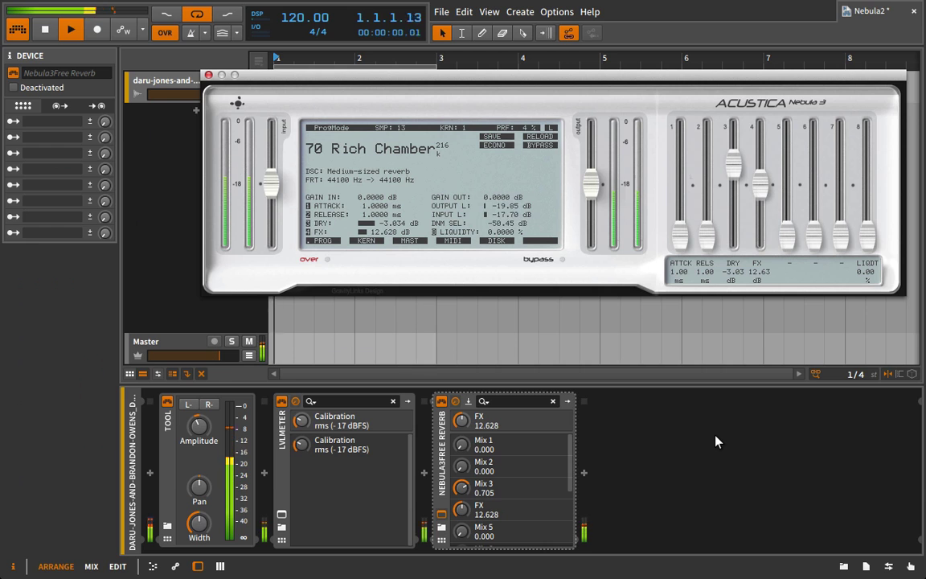
pyautogui.moveTo(733, 151); pyautogui.dragTo(733, 120)
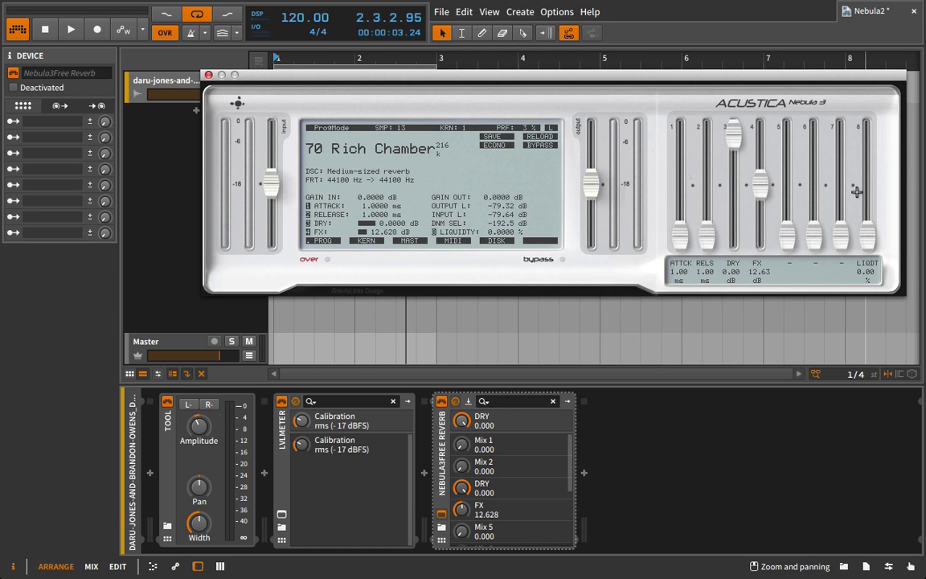
# Step: Load the 217 - 70 Small room program, with DRY at 0 dB and FX at 15.883 dB
pyautogui.press('space')
pyautogui.click(382, 155)
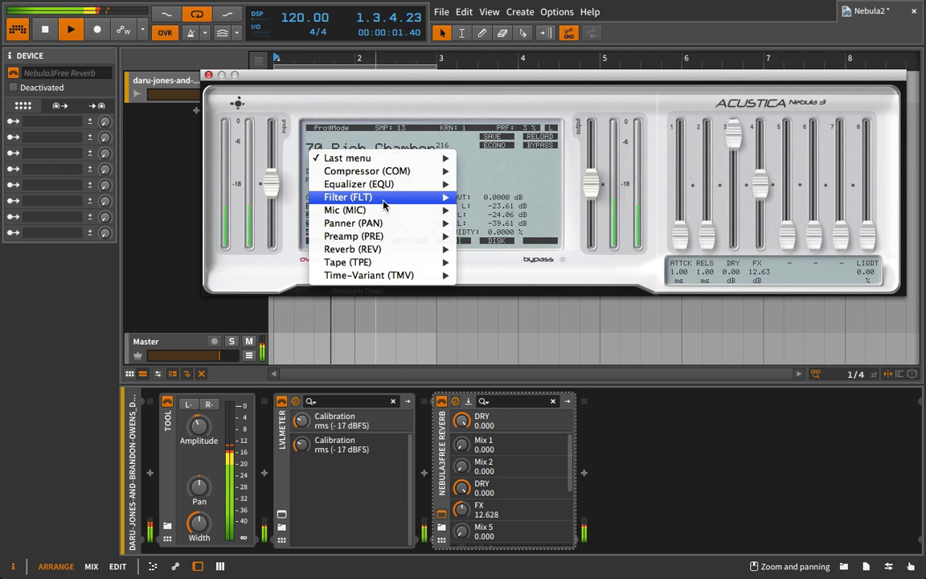
pyautogui.moveTo(392, 250)
pyautogui.moveTo(522, 275)
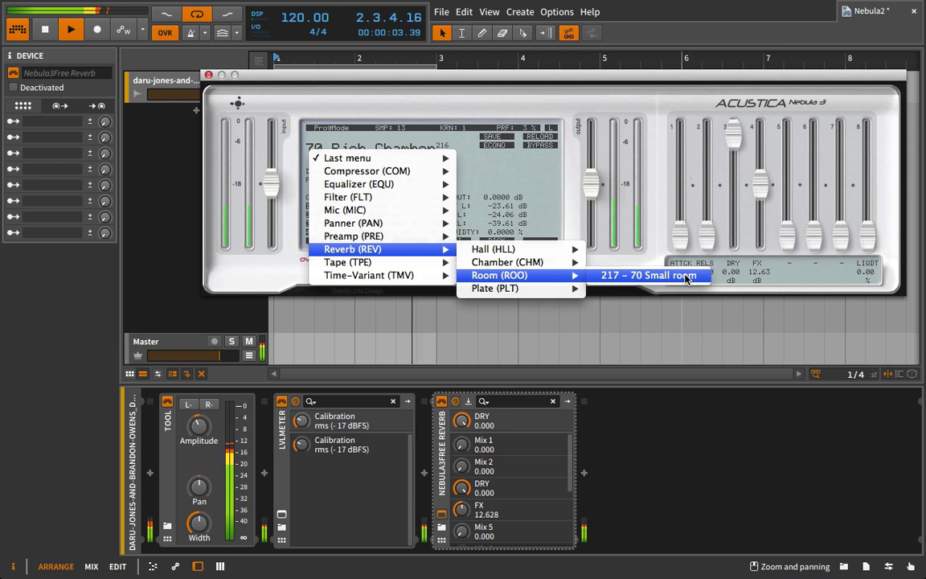
pyautogui.click(681, 276)
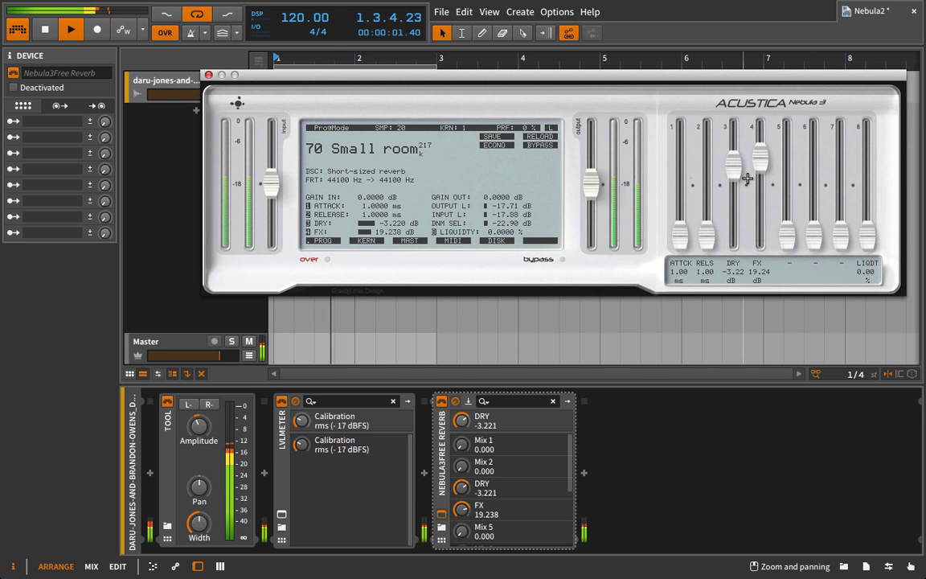
pyautogui.moveTo(742, 168); pyautogui.dragTo(738, 130)
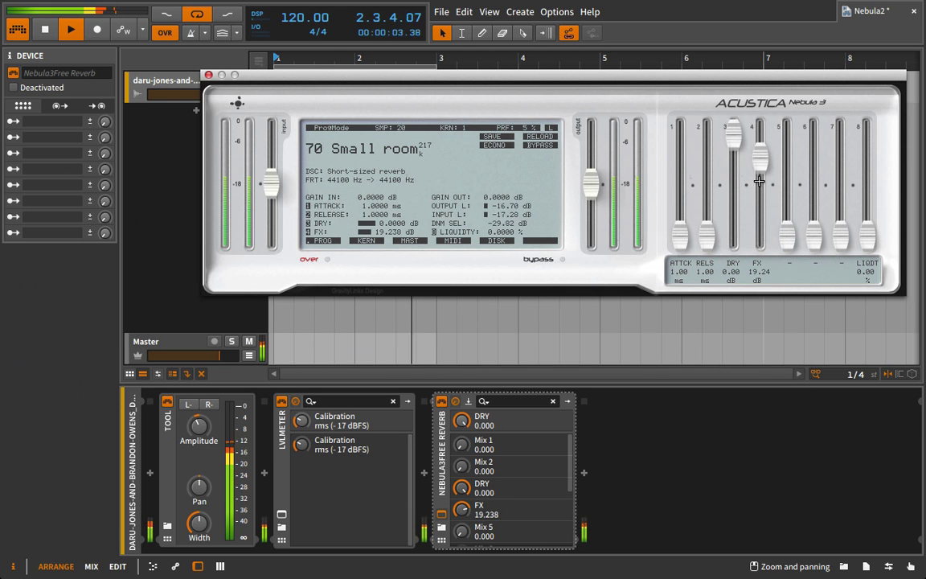
pyautogui.moveTo(760, 163)
pyautogui.mouseDown()
pyautogui.moveTo(759, 153)
pyautogui.moveTo(760, 172)
pyautogui.mouseUp()
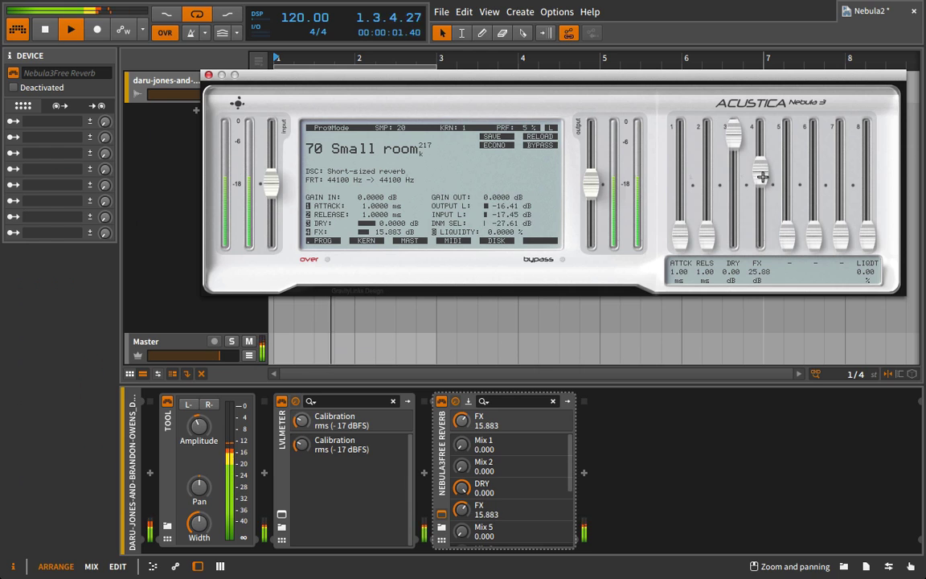
# Step: Toggle the Nebula3 reverb off and on twice to compare the wet and dry sound
pyautogui.click(443, 402)
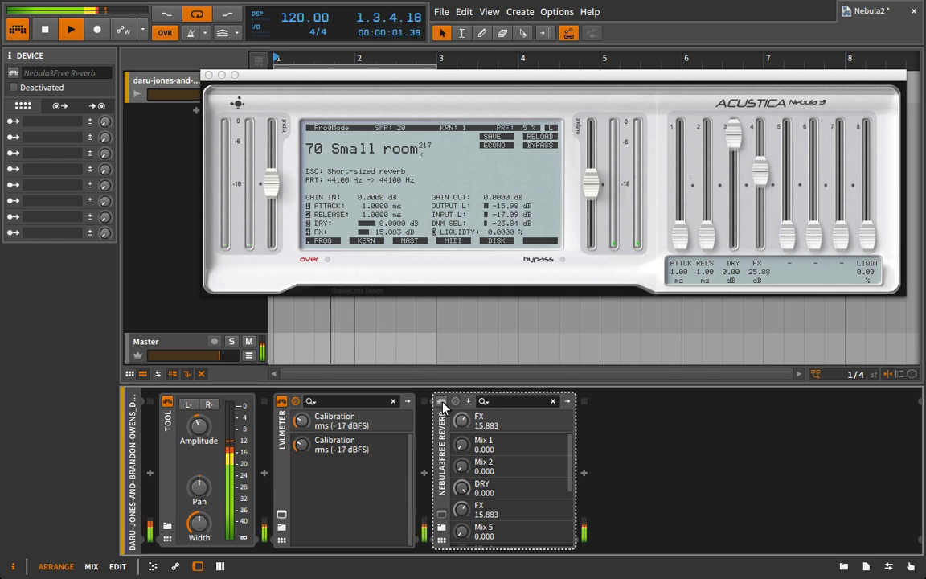
pyautogui.click(443, 402)
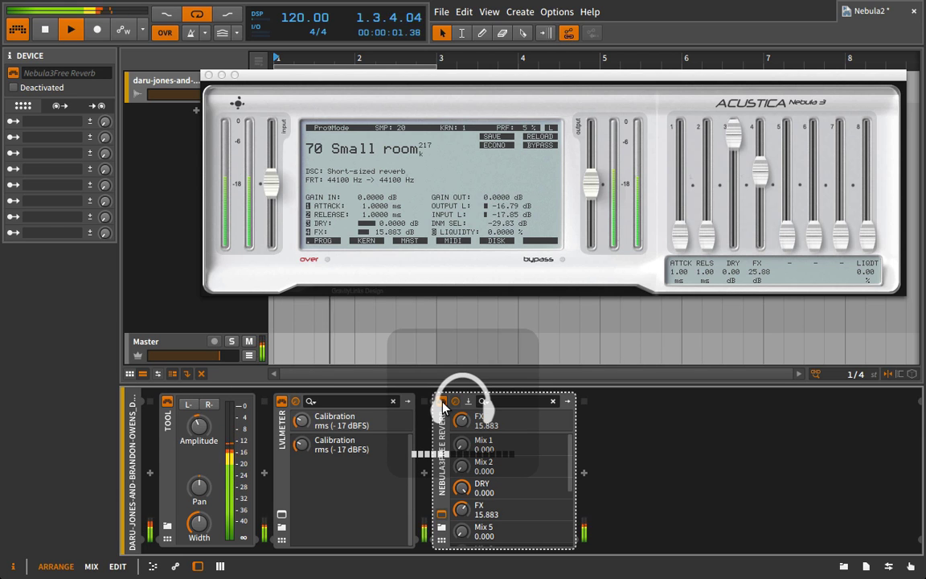
pyautogui.click(442, 402)
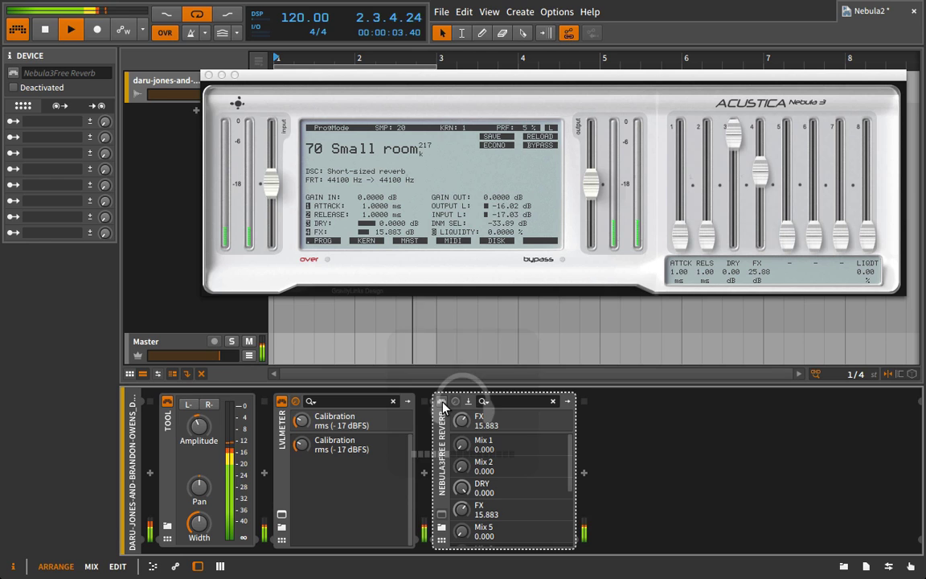
pyautogui.click(443, 402)
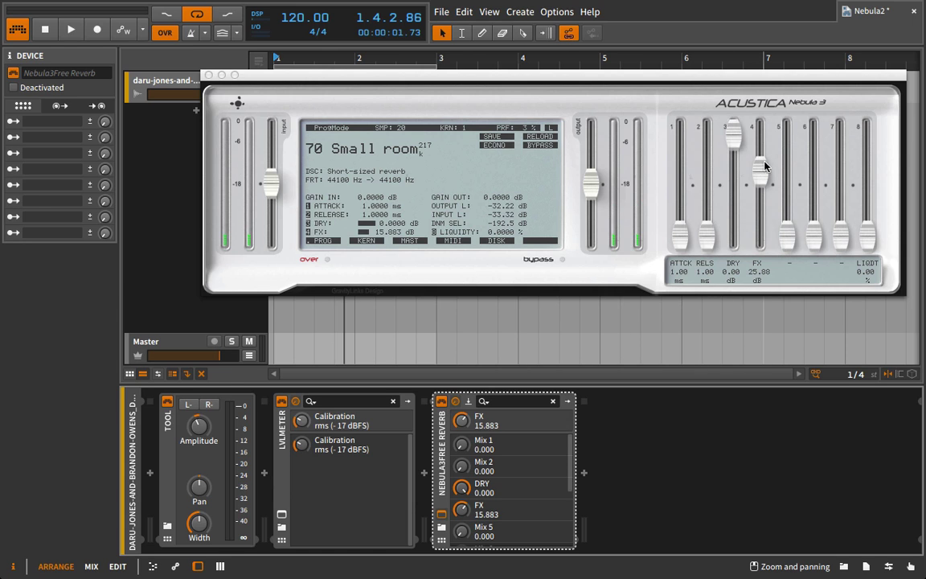
# Step: Set the Small room FX level to 10.311 dB
pyautogui.moveTo(759, 173); pyautogui.dragTo(750, 207)
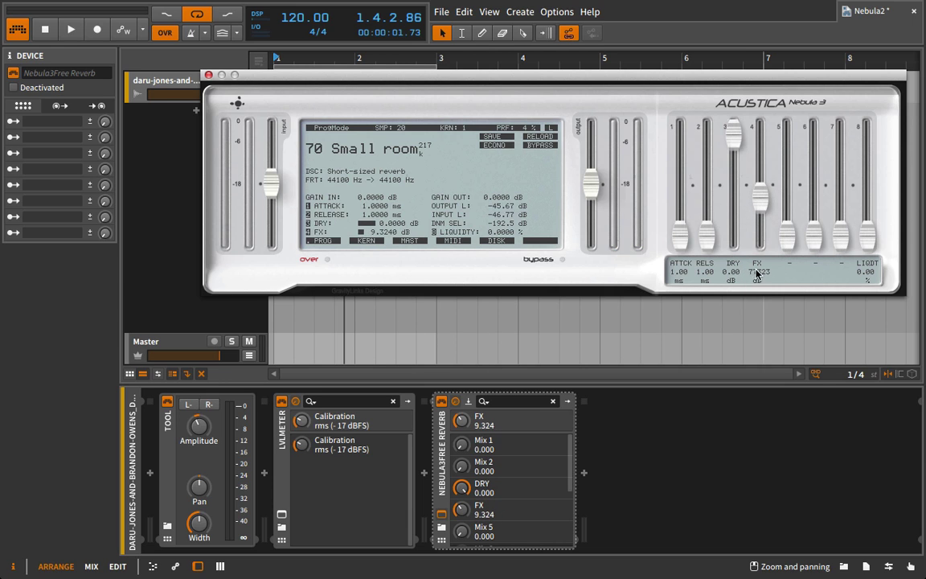
pyautogui.moveTo(379, 234); pyautogui.dragTo(374, 283)
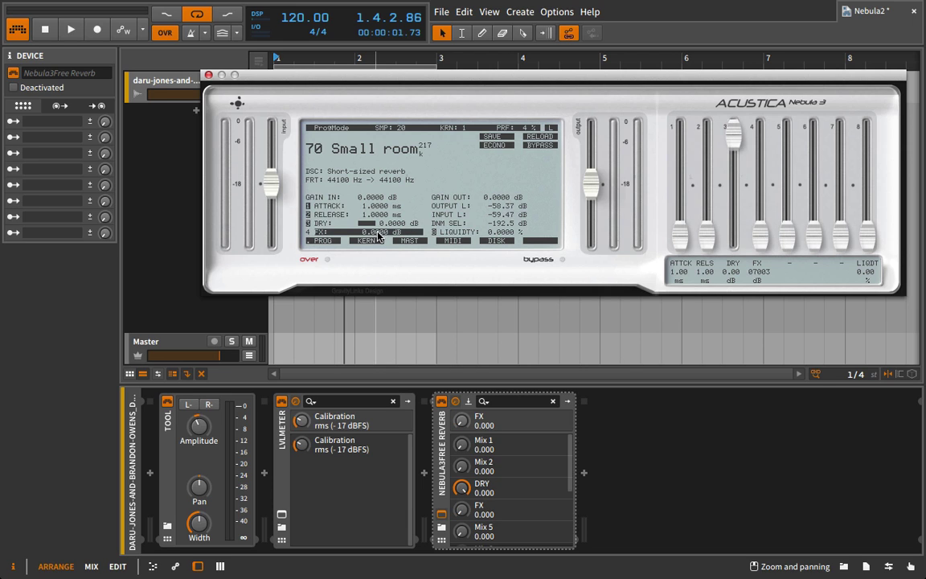
pyautogui.moveTo(379, 234); pyautogui.dragTo(432, 198)
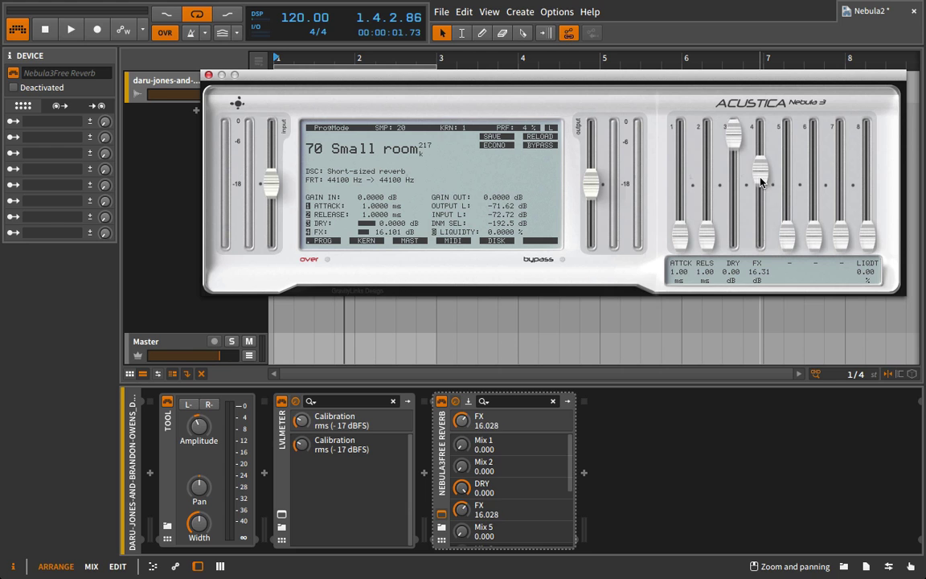
pyautogui.moveTo(760, 182); pyautogui.dragTo(745, 412)
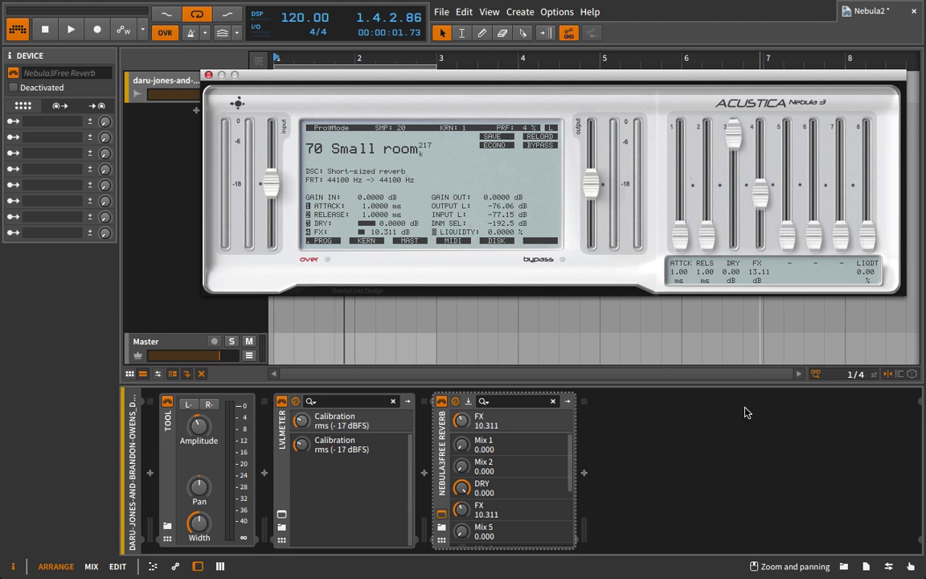
# Step: Play the loop, A/B the reverb with the device power button, then stop playback
pyautogui.press('space')
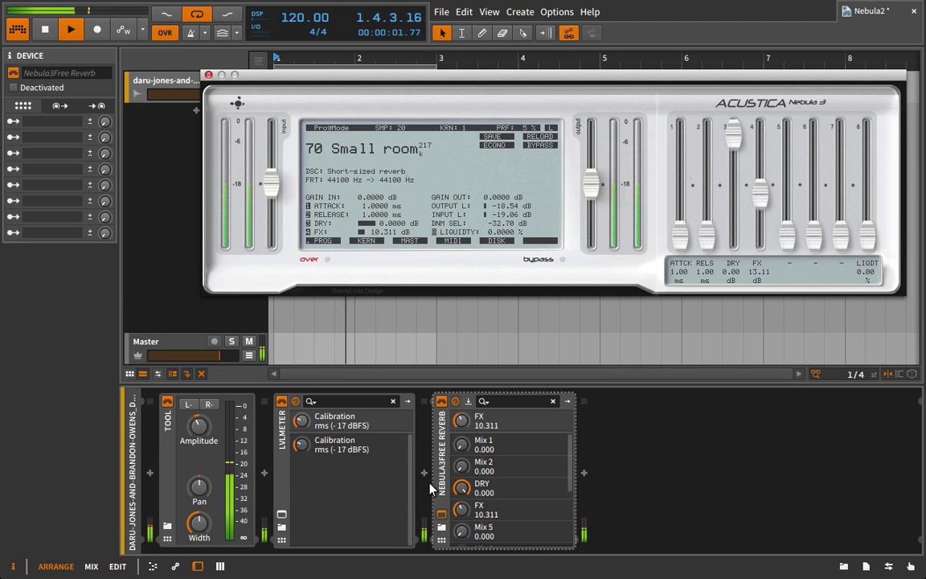
pyautogui.click(440, 401)
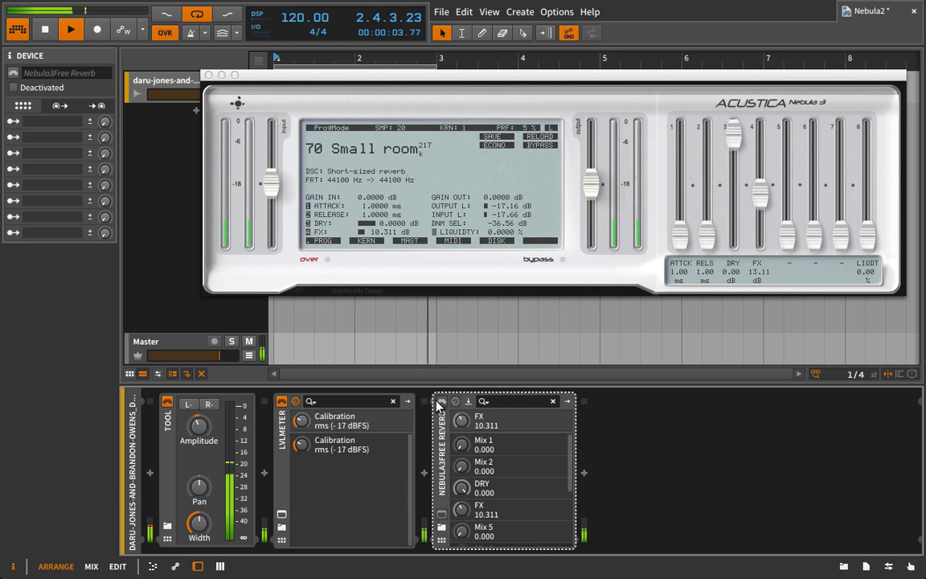
pyautogui.click(440, 401)
pyautogui.press('space')
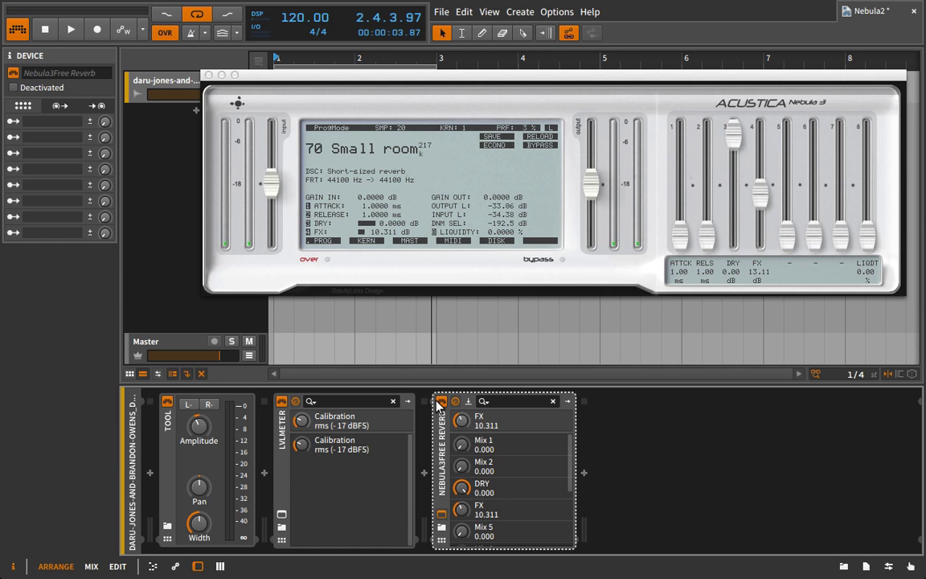
# Step: Copy the LVLMeter to after Nebula3 Reverb, open the first meter's window and start playback
pyautogui.click(281, 455)
pyautogui.moveTo(281, 455); pyautogui.dragTo(630, 459)
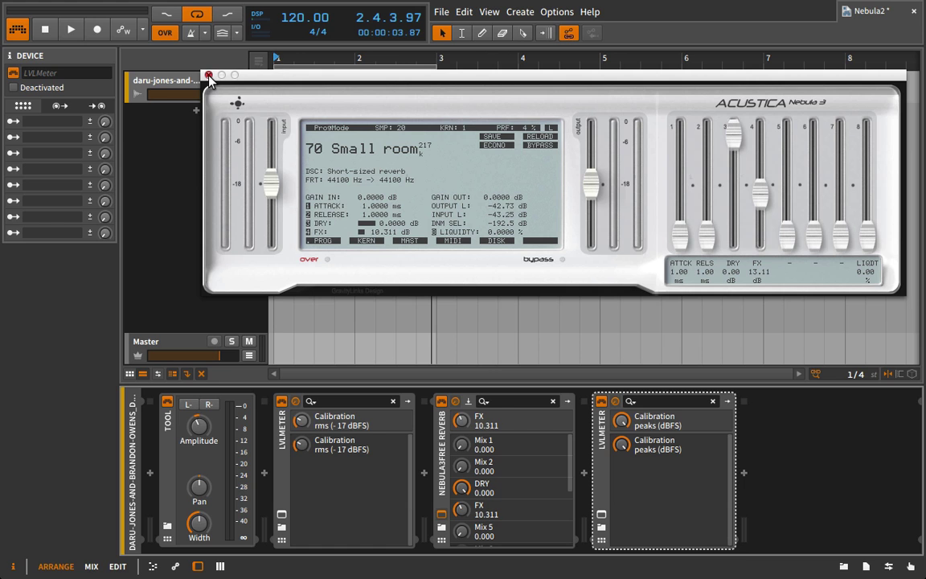
pyautogui.click(281, 514)
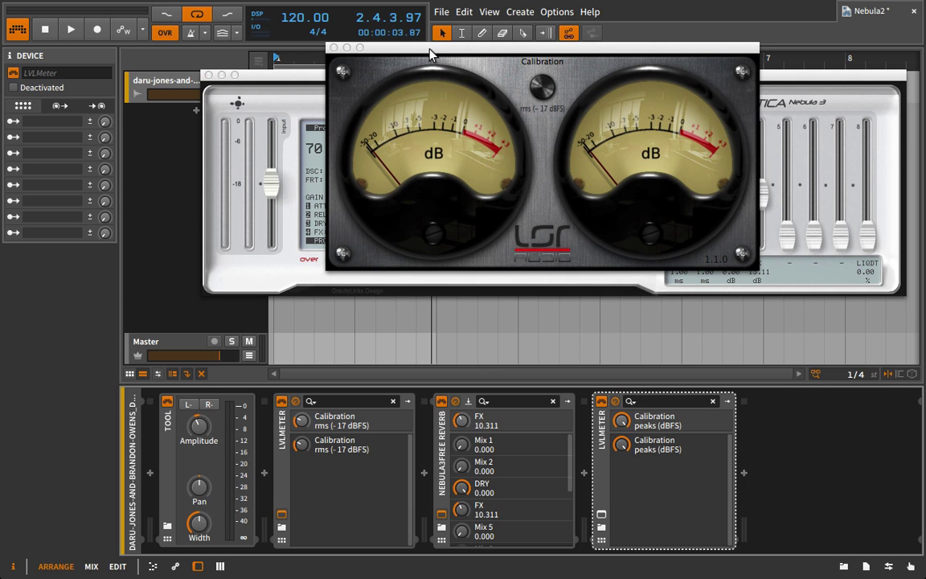
pyautogui.moveTo(387, 43); pyautogui.dragTo(4, 45)
pyautogui.press('space')
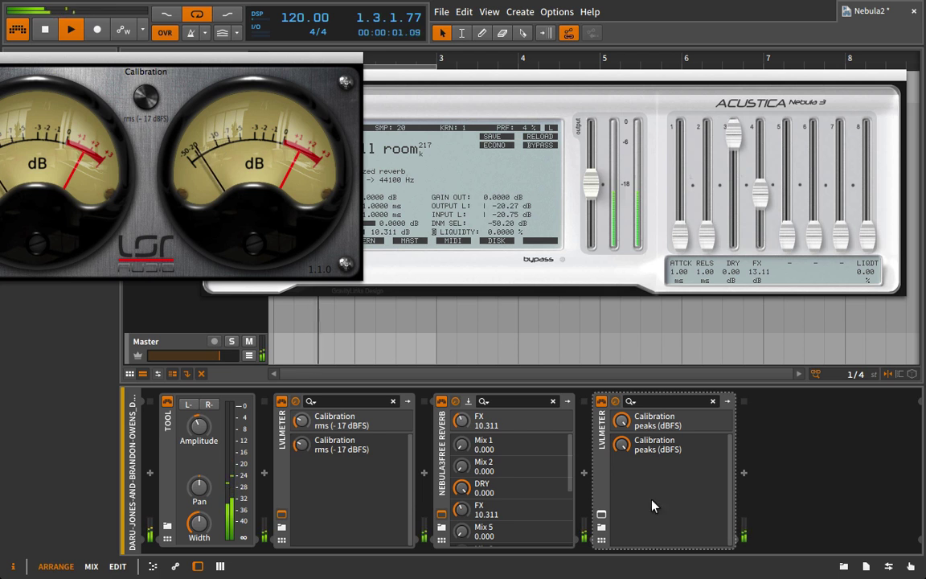
# Step: Open the second LVLMeter's window and set its Calibration to rms (-17 dBFS)
pyautogui.click(601, 514)
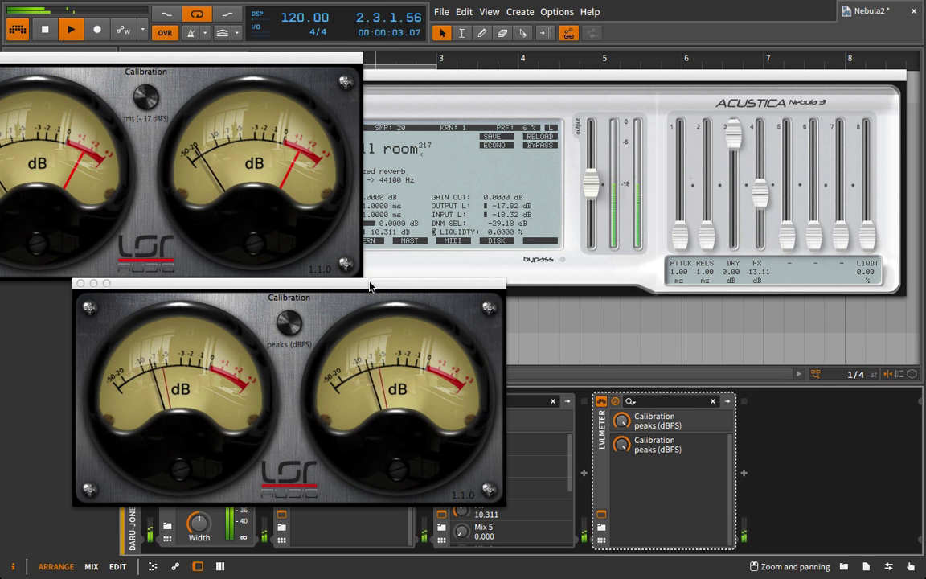
pyautogui.moveTo(368, 287); pyautogui.dragTo(755, 124)
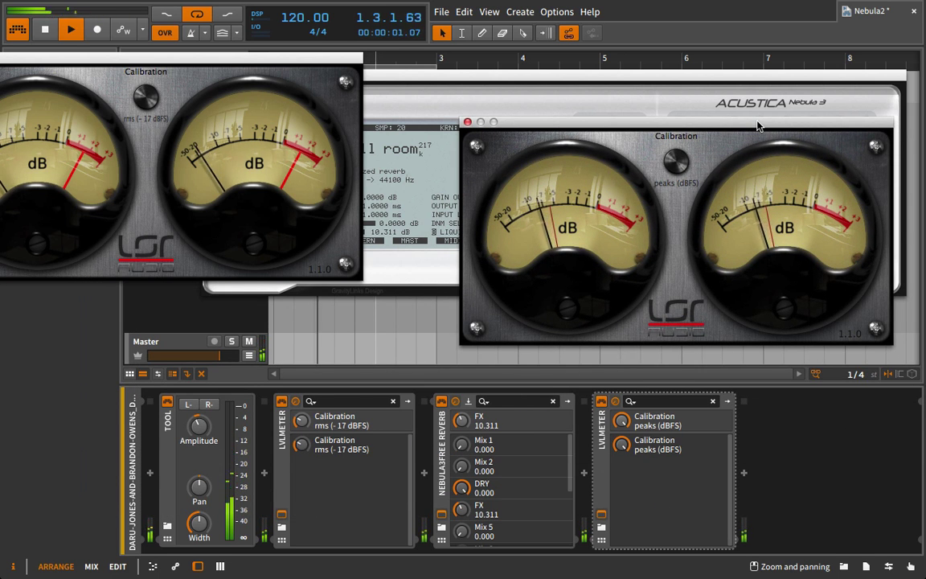
pyautogui.moveTo(676, 160); pyautogui.dragTo(672, 206)
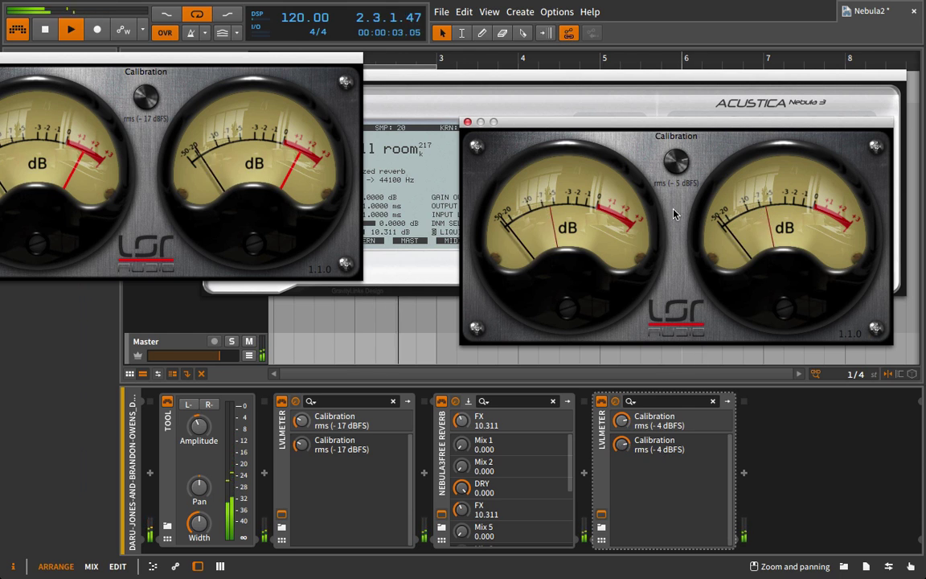
pyautogui.moveTo(664, 270); pyautogui.dragTo(658, 297)
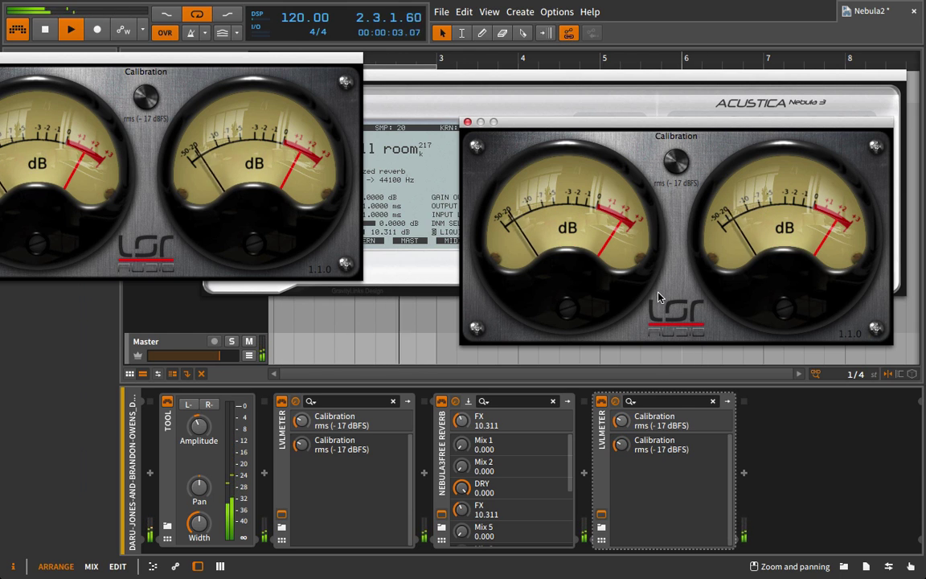
# Step: Trim Nebula3's GAIN OUT to -0.588 dB to match the meters, then close its window
pyautogui.click(672, 83)
pyautogui.moveTo(668, 83); pyautogui.dragTo(450, 69)
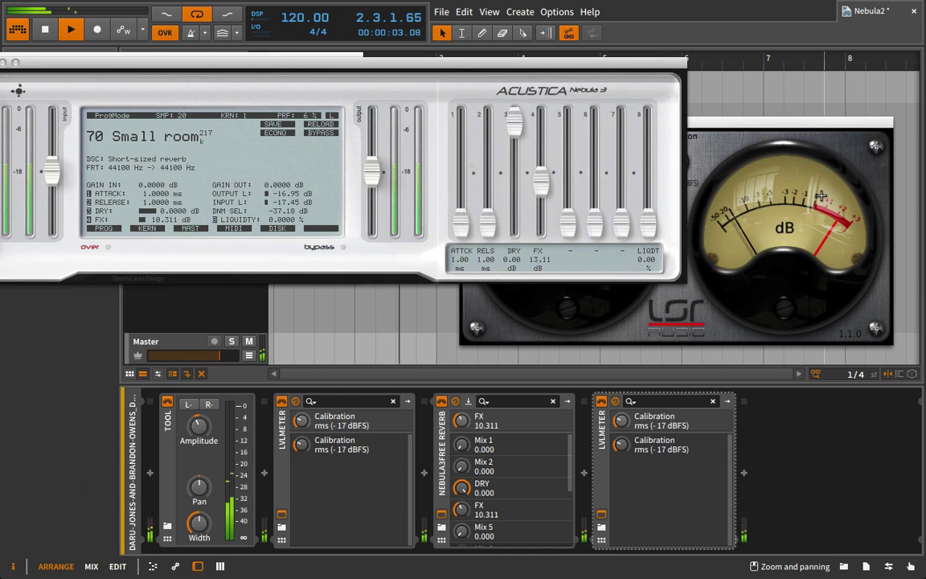
pyautogui.moveTo(372, 173); pyautogui.dragTo(384, 184)
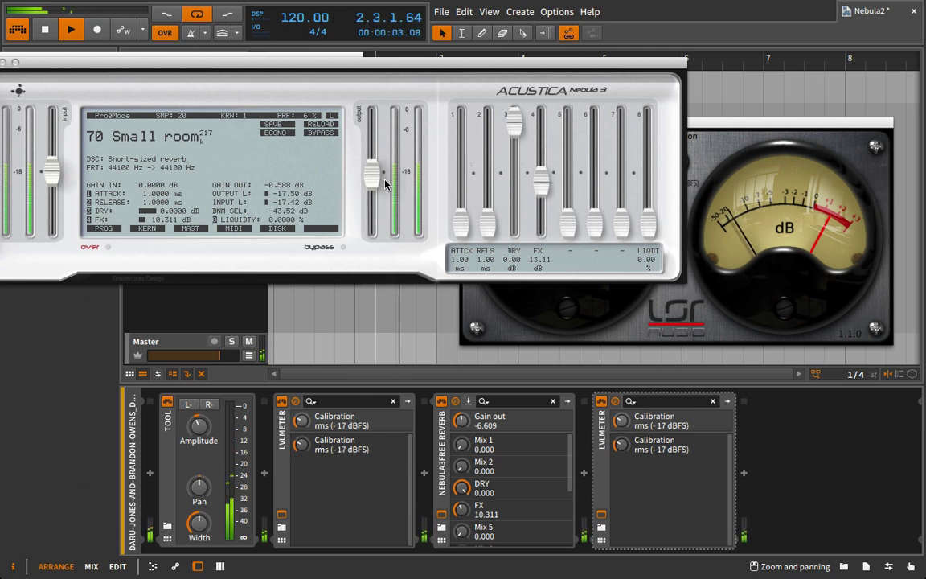
pyautogui.moveTo(161, 64); pyautogui.dragTo(406, 105)
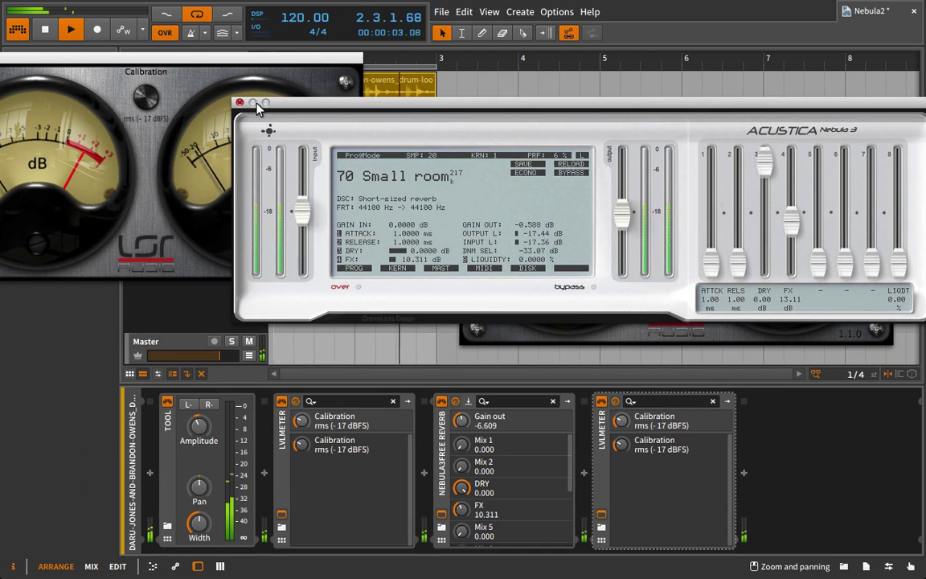
pyautogui.press('super+w')
# Step: Close both LVLMeter windows and select the drum track to show its Audio Track inspector
pyautogui.click(467, 121)
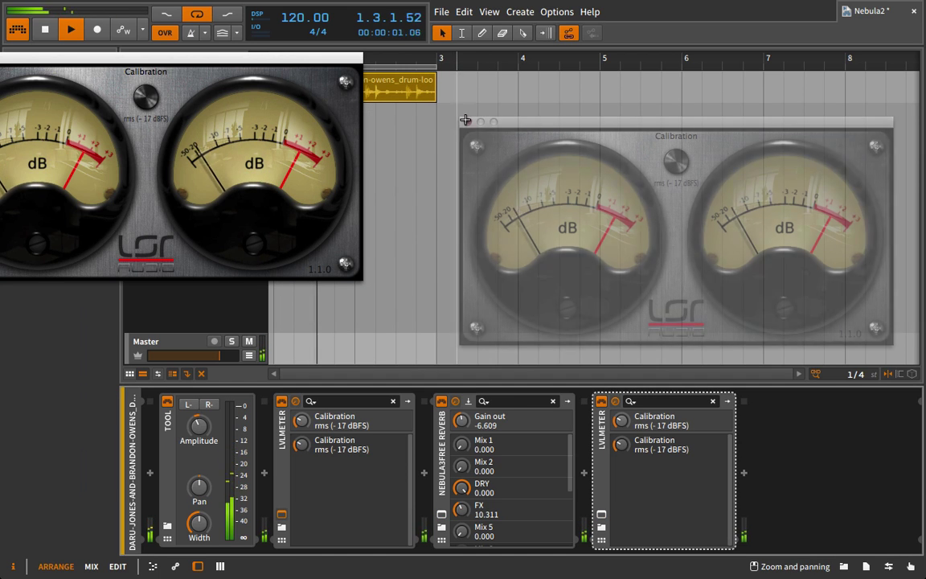
pyautogui.moveTo(271, 60); pyautogui.dragTo(464, 106)
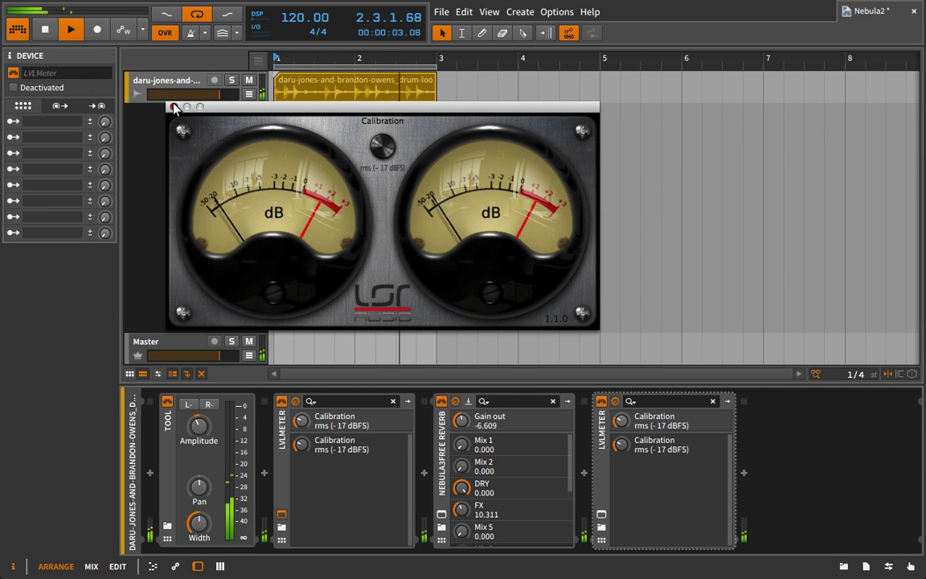
pyautogui.press('super+w')
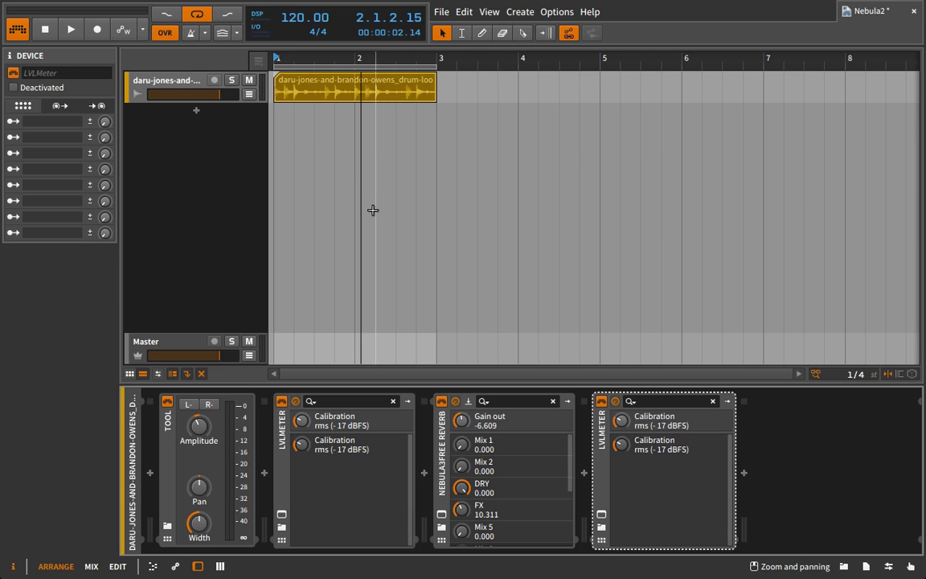
pyautogui.click(189, 84)
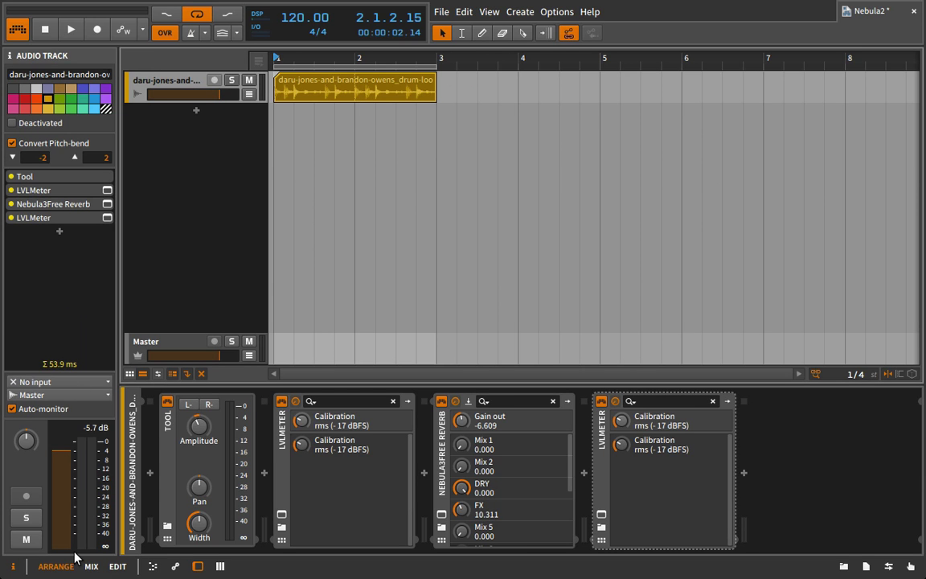